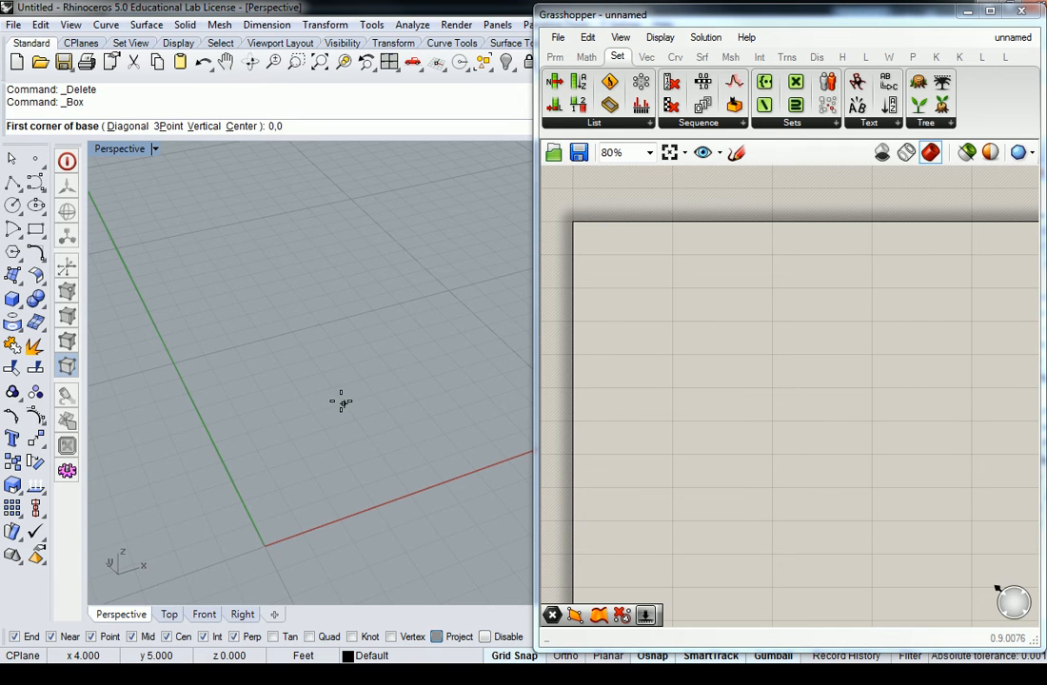
Model a box with base corners at 0,0 and 5,5 and a height of 5
key(Return)
text(5,5)
key(Return)
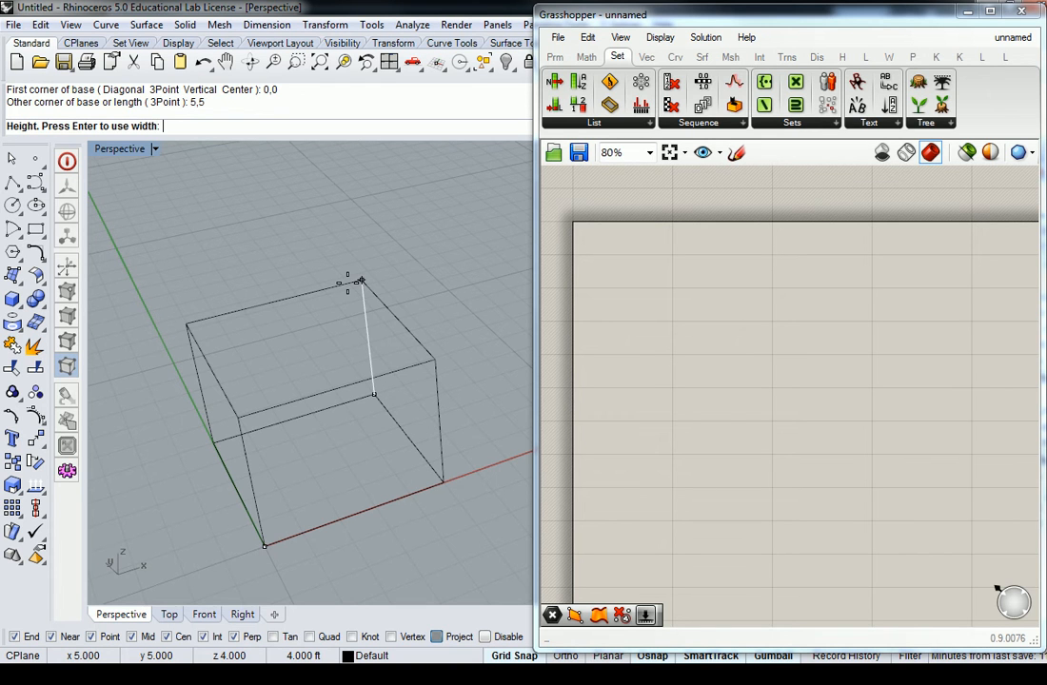
text(5)
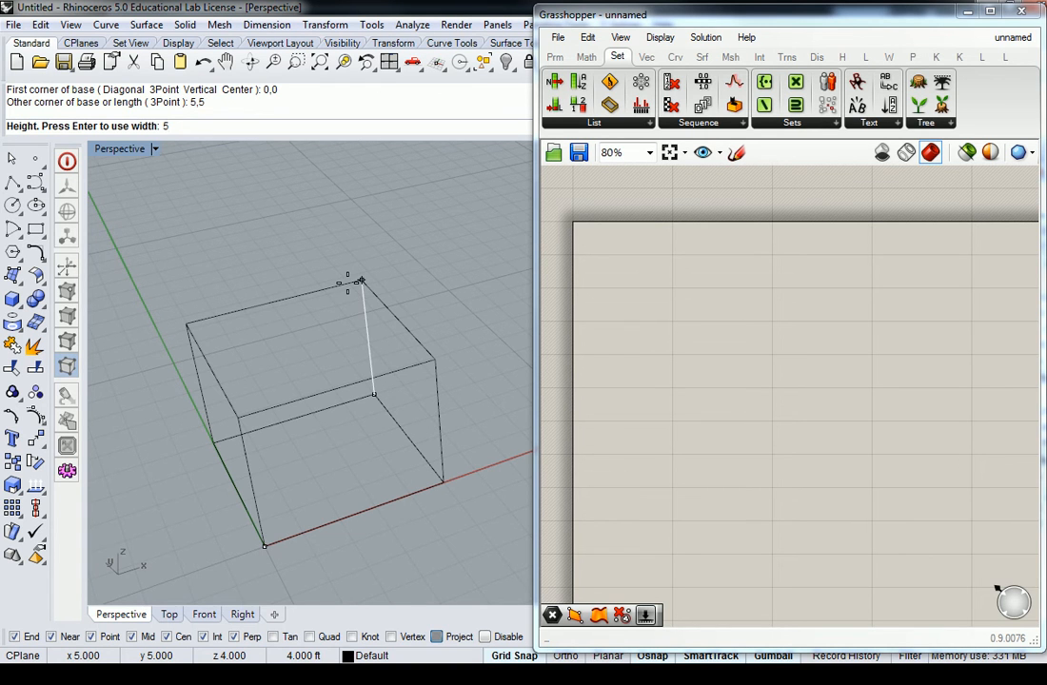
key(Return)
right_drag(350, 255, 341, 305)
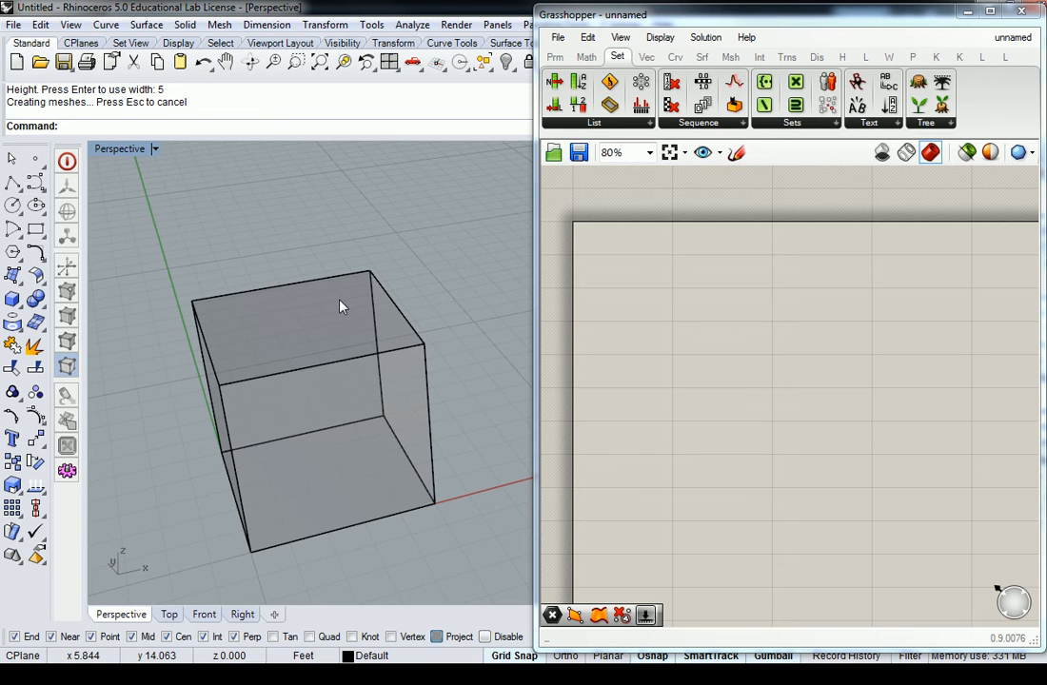
scroll(365, 306, down, 2)
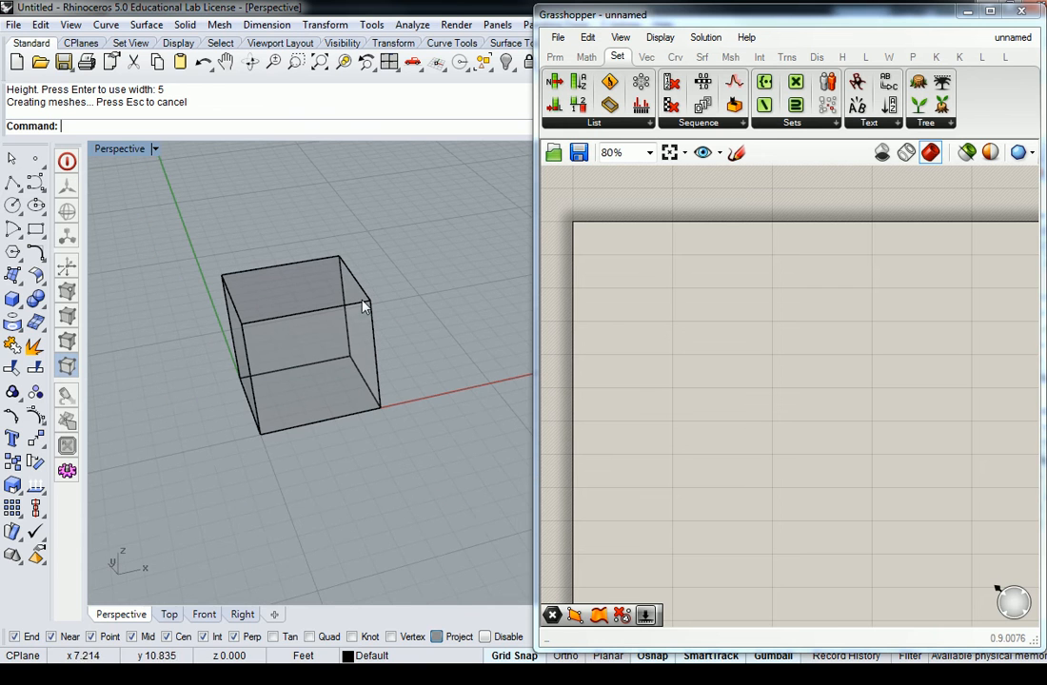
Place a Box Rectangle component on the Grasshopper canvas, inspect its base rectangle input, and delete the component
right_drag(770, 336, 802, 304)
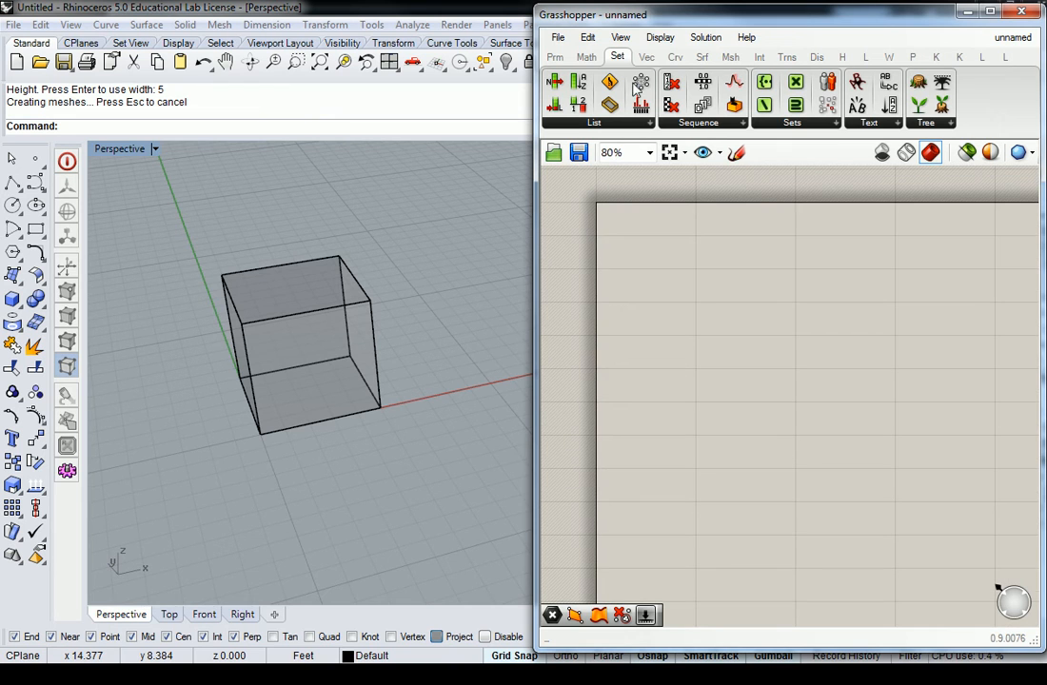
mouse_move(647, 61)
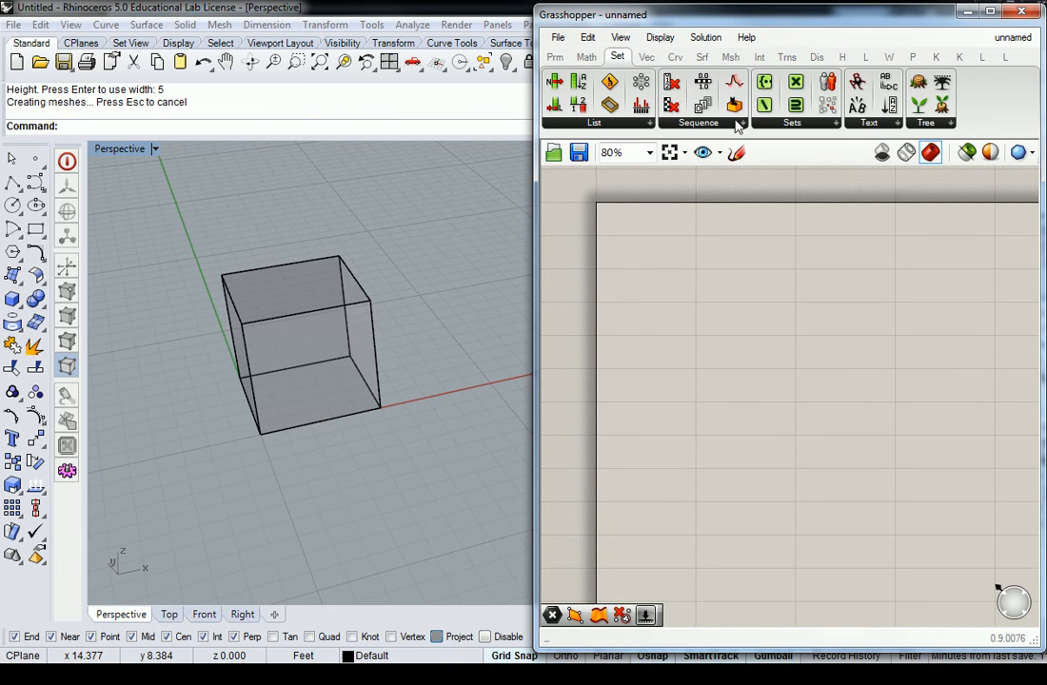
click(702, 57)
click(761, 123)
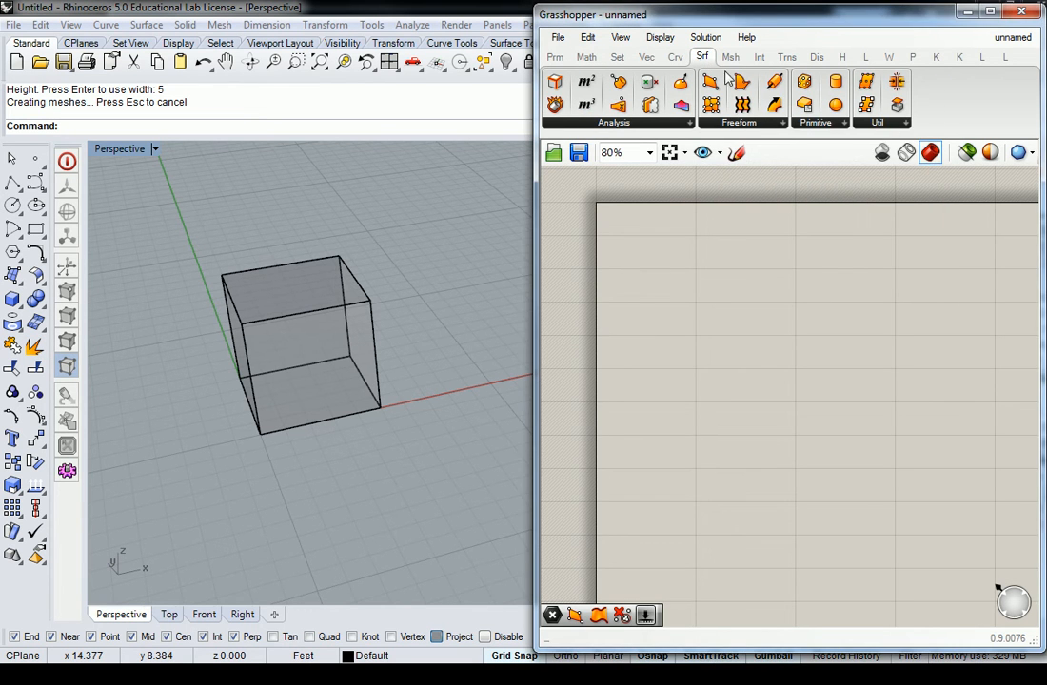
click(781, 125)
click(838, 125)
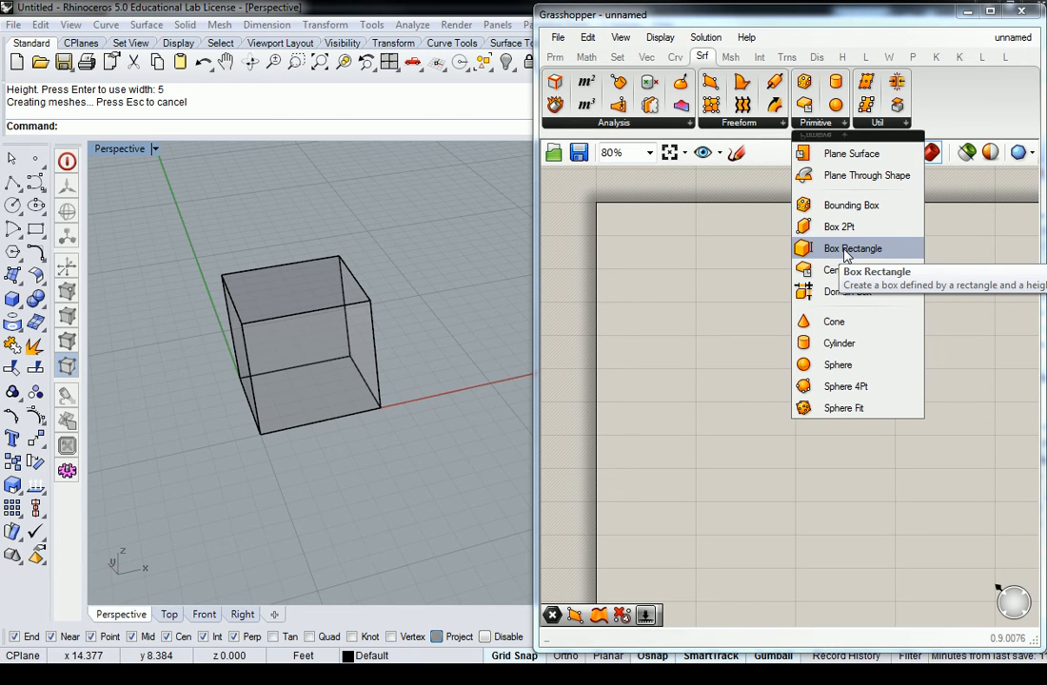
click(845, 249)
click(822, 327)
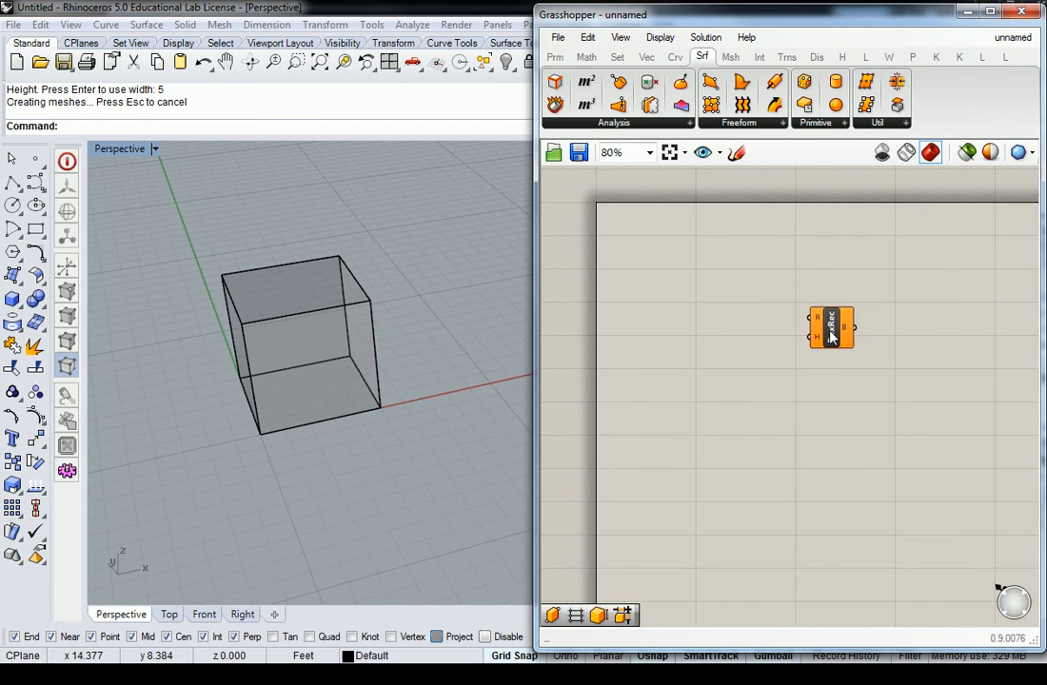
scroll(826, 330, up, 2)
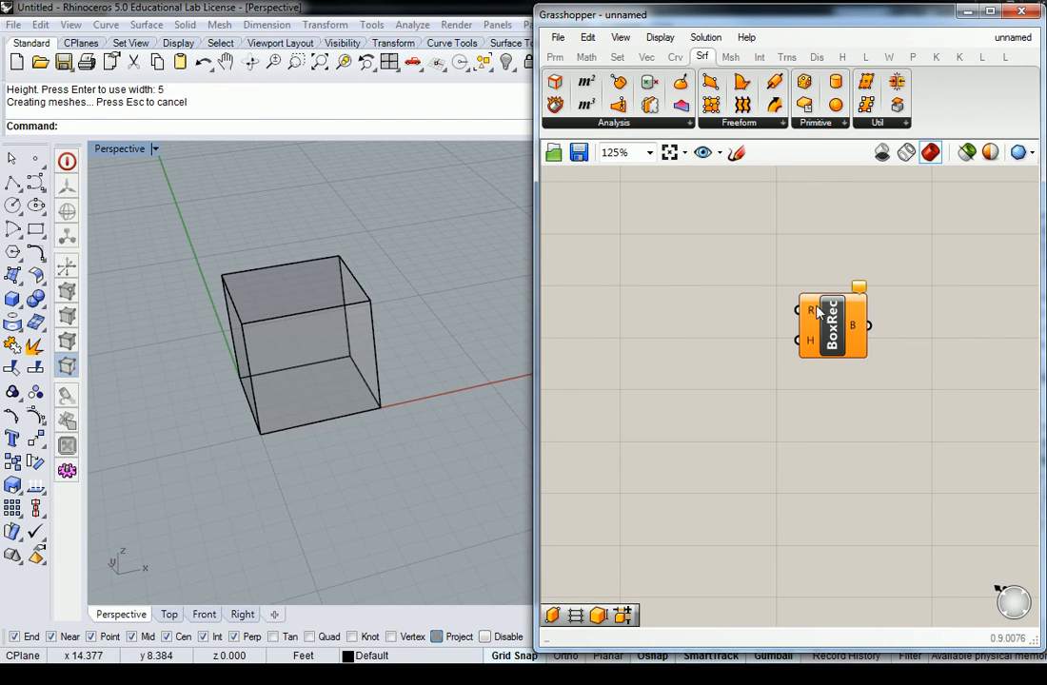
mouse_move(813, 310)
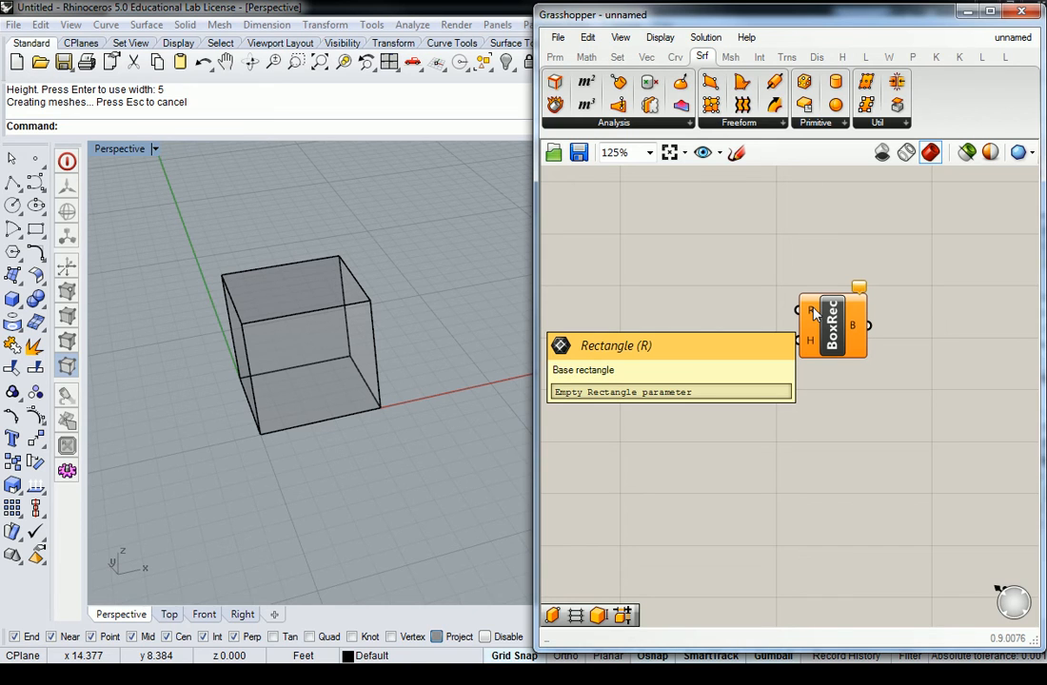
click(822, 327)
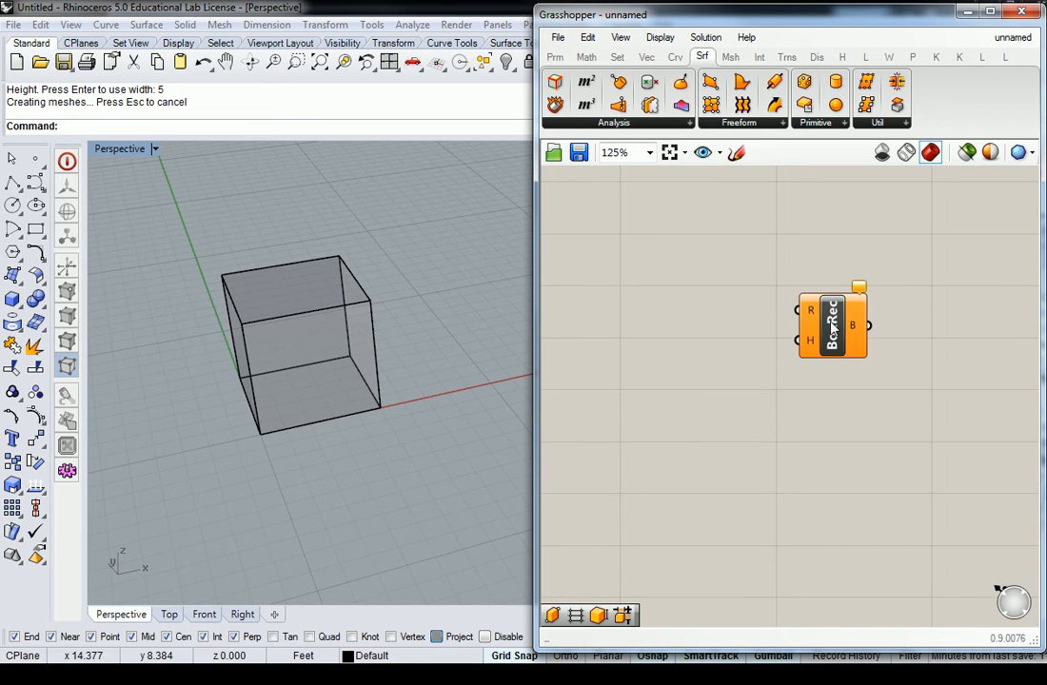
key(Delete)
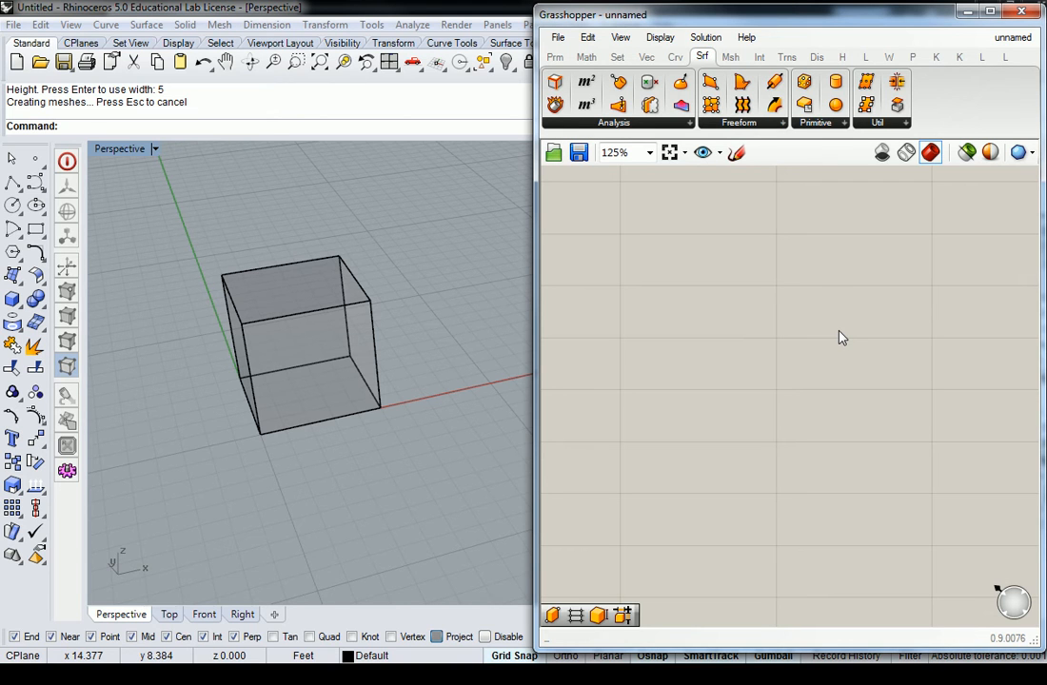
Place a Box 2Pt component on the empty Grasshopper canvas
click(766, 123)
click(815, 123)
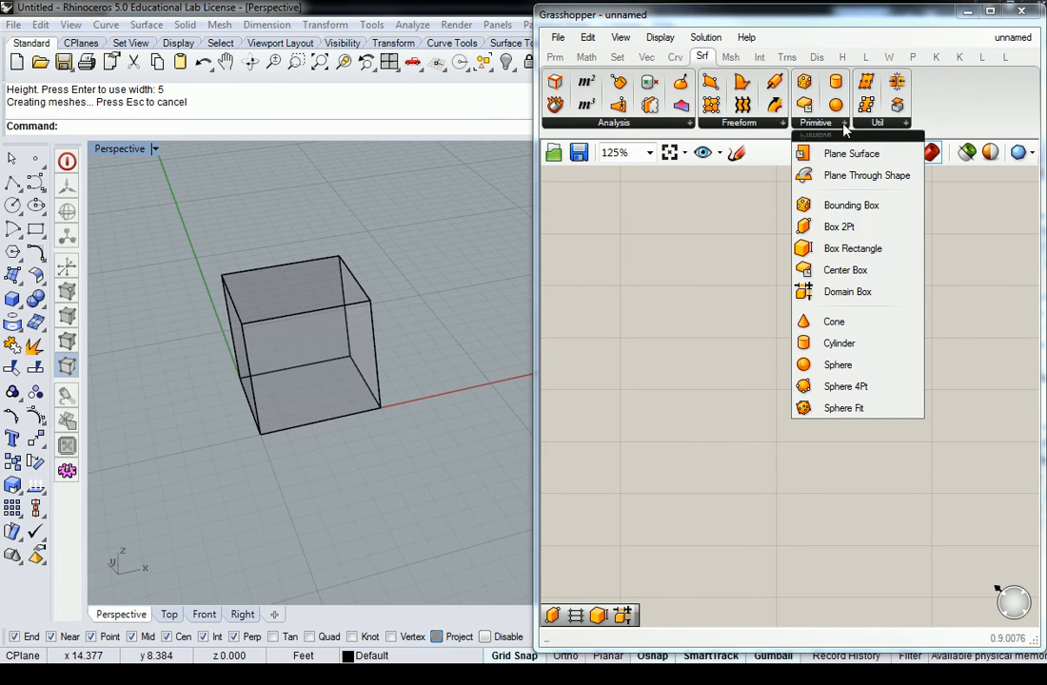
click(850, 227)
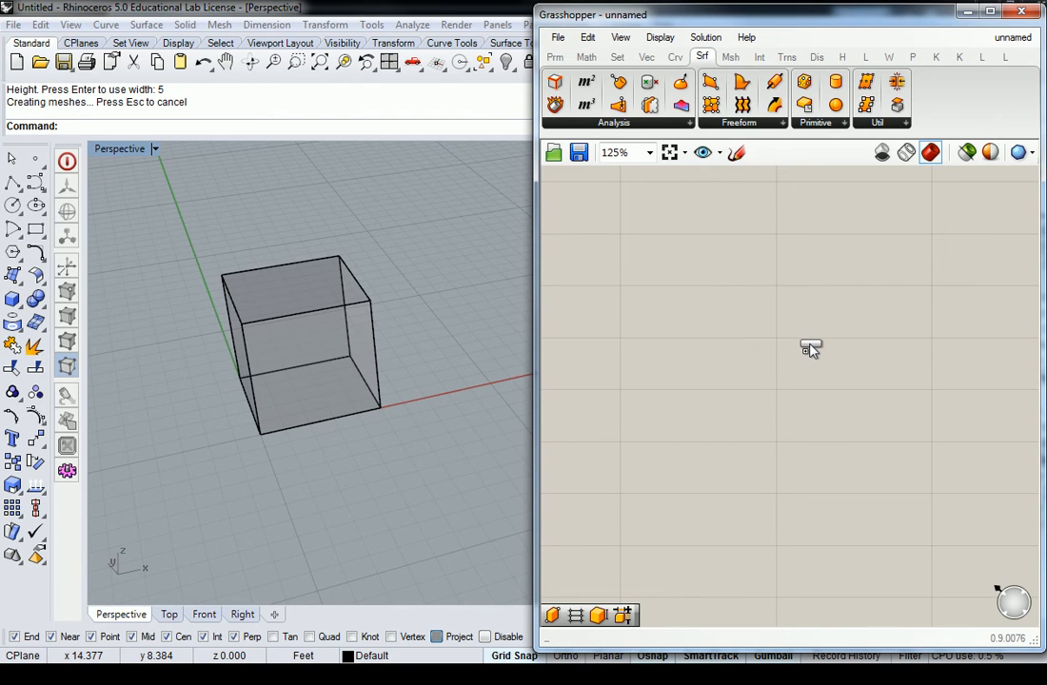
click(825, 347)
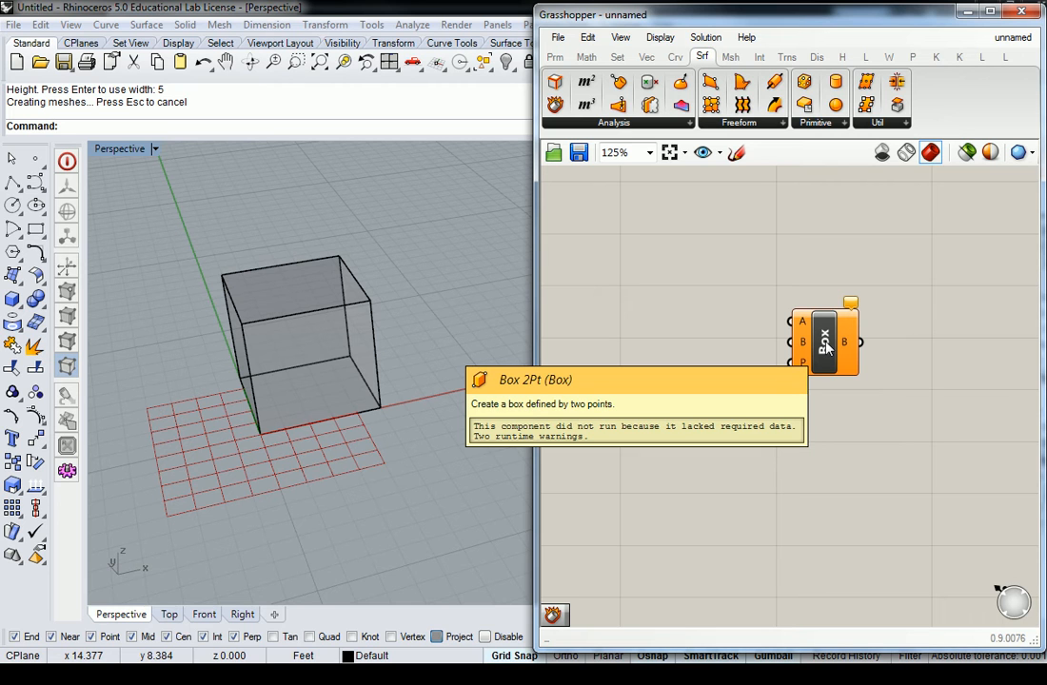
scroll(824, 345, up, 3)
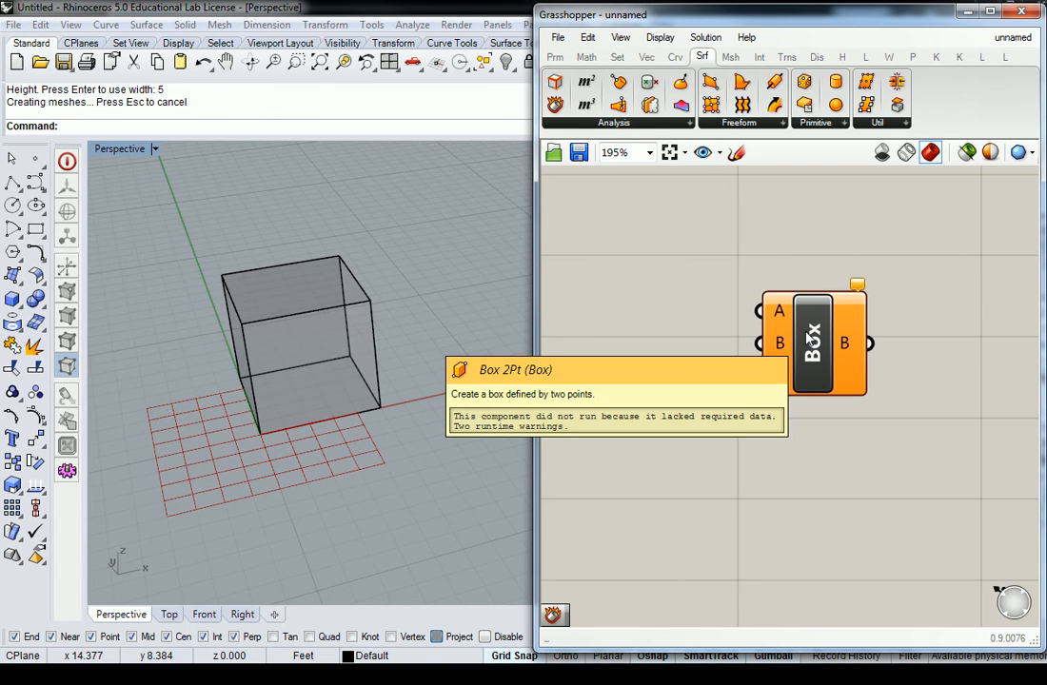
drag(807, 339, 802, 350)
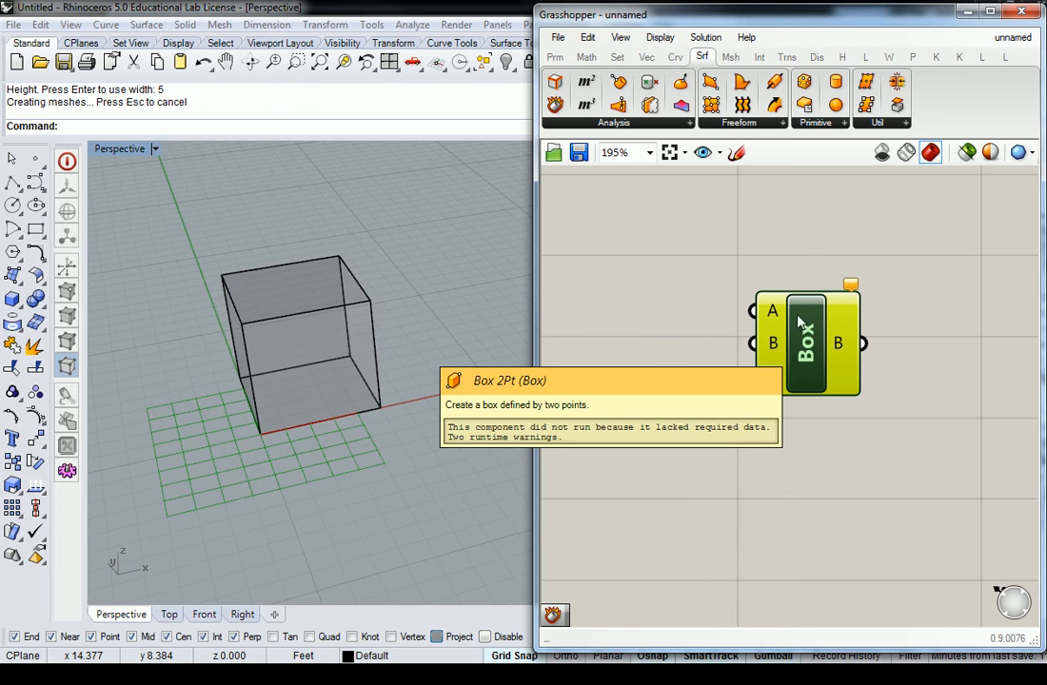
click(804, 260)
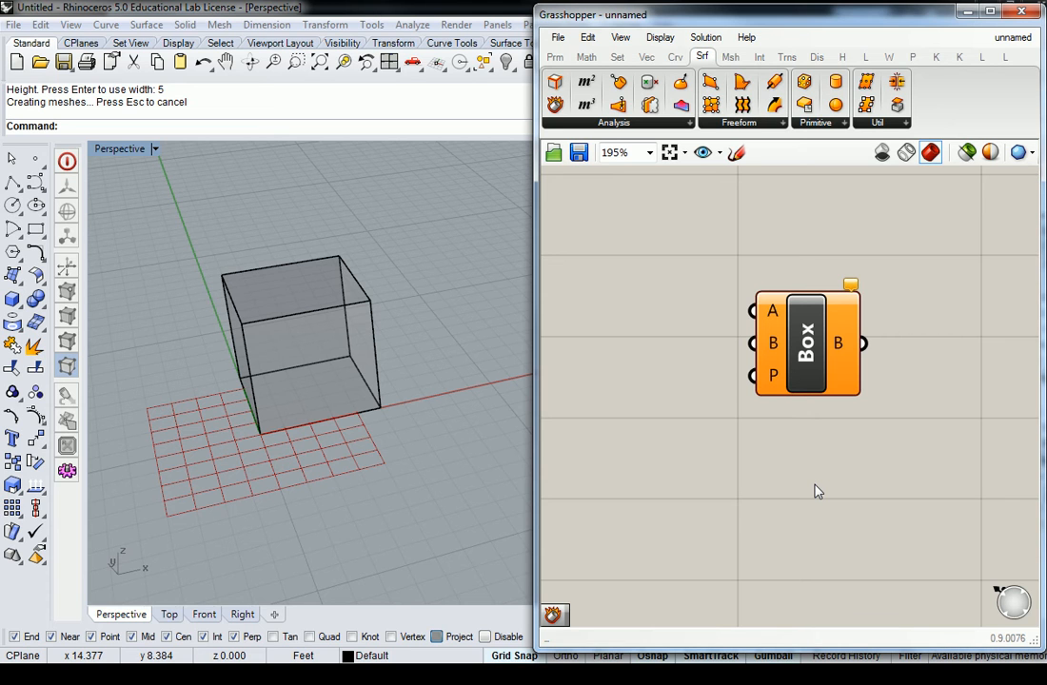
Add a Point parameter to the canvas, above and to the left of the Box 2Pt component
mouse_move(775, 315)
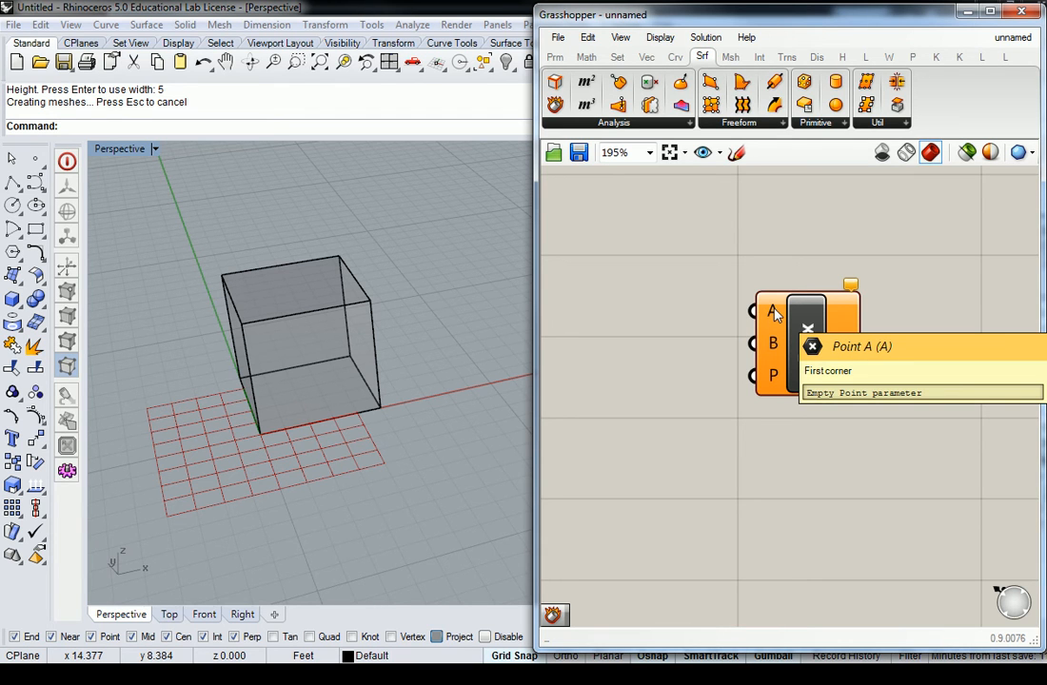
mouse_move(807, 322)
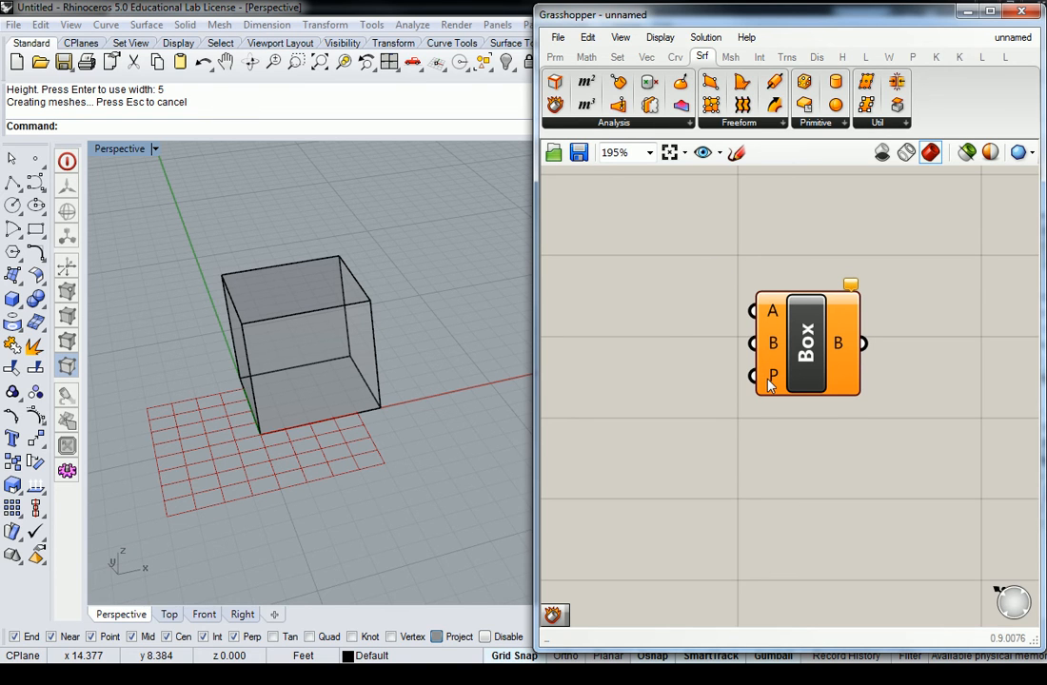
mouse_move(772, 382)
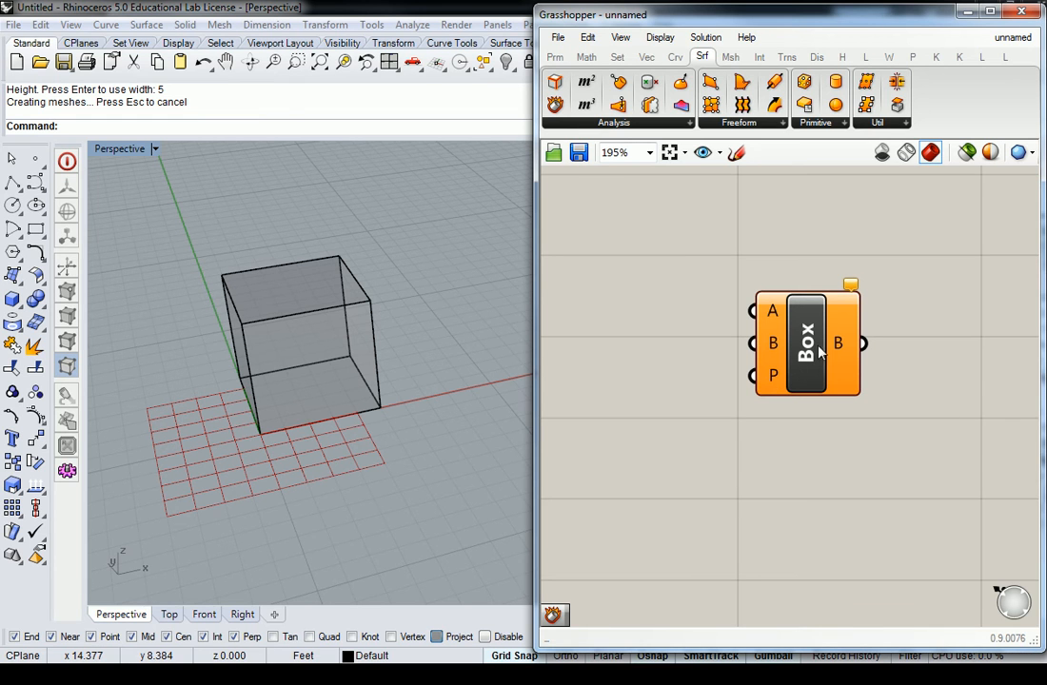
mouse_move(814, 352)
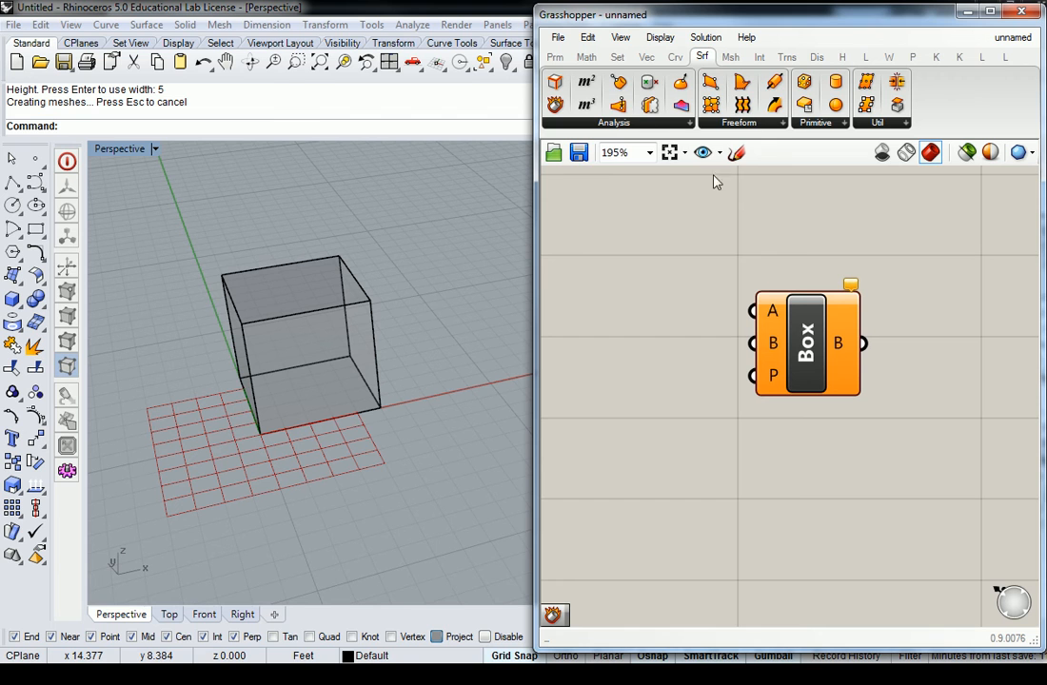
mouse_move(561, 62)
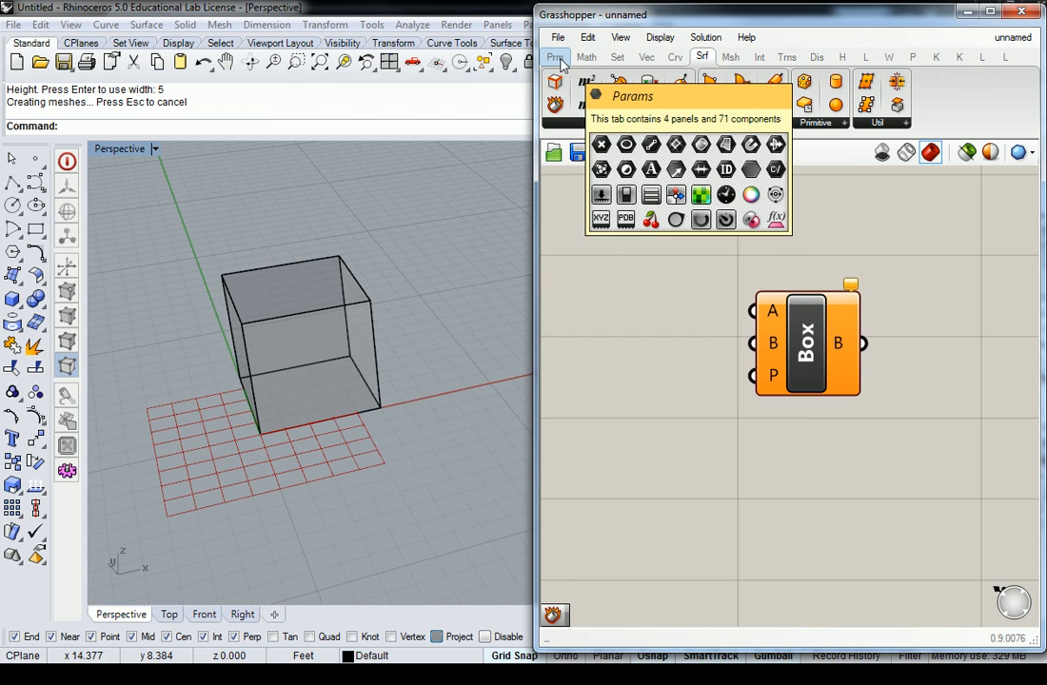
click(558, 58)
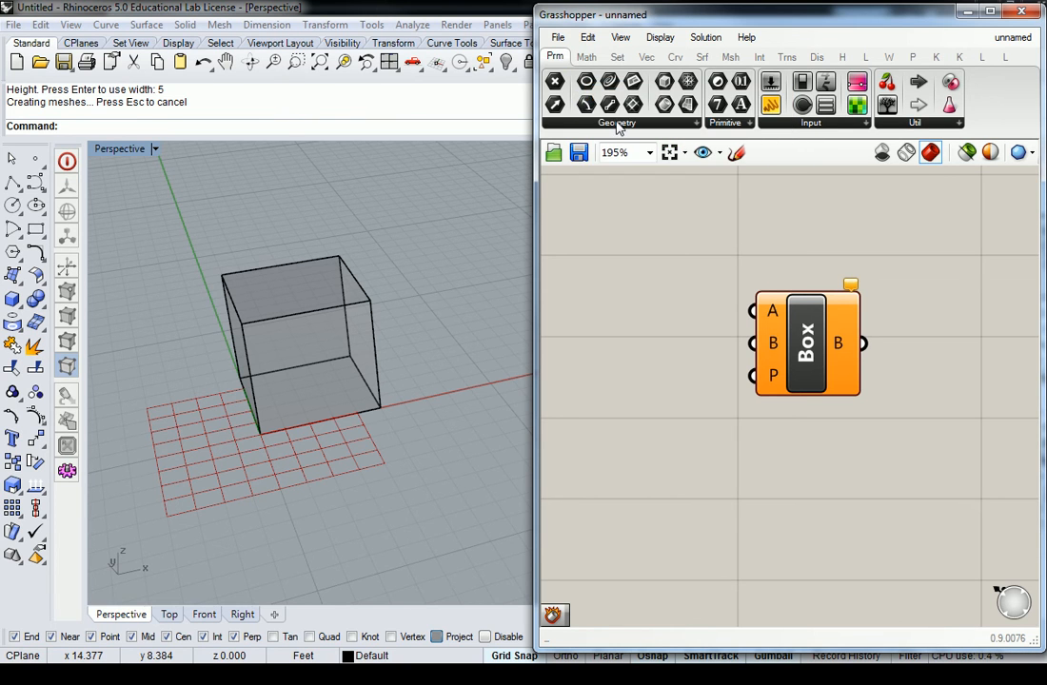
click(617, 124)
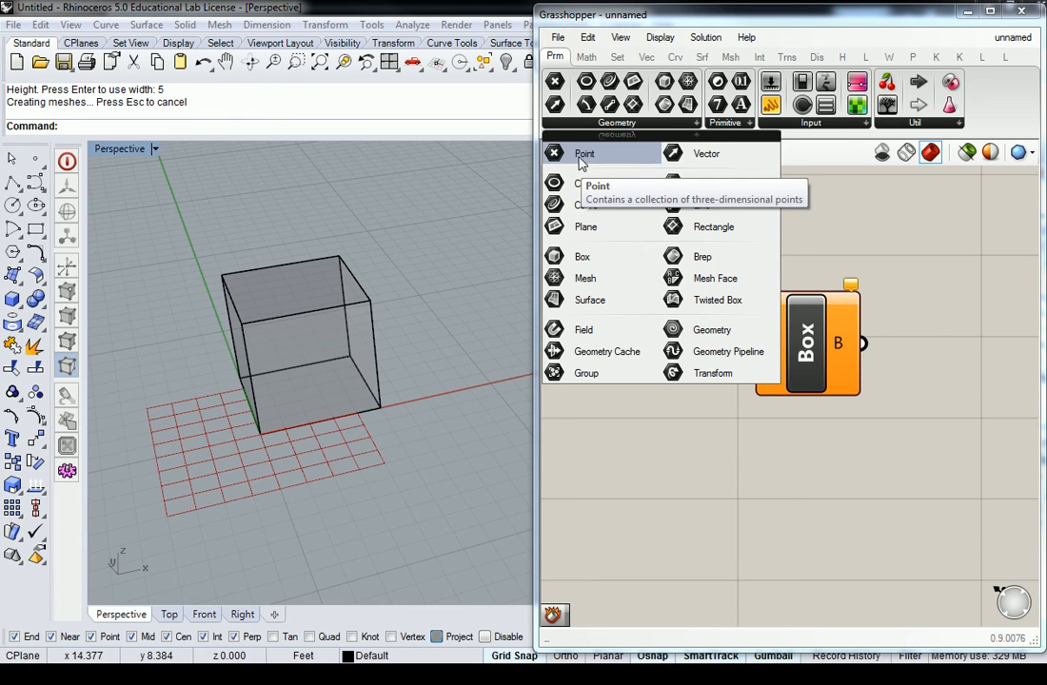
drag(582, 162, 660, 271)
right_drag(681, 331, 722, 350)
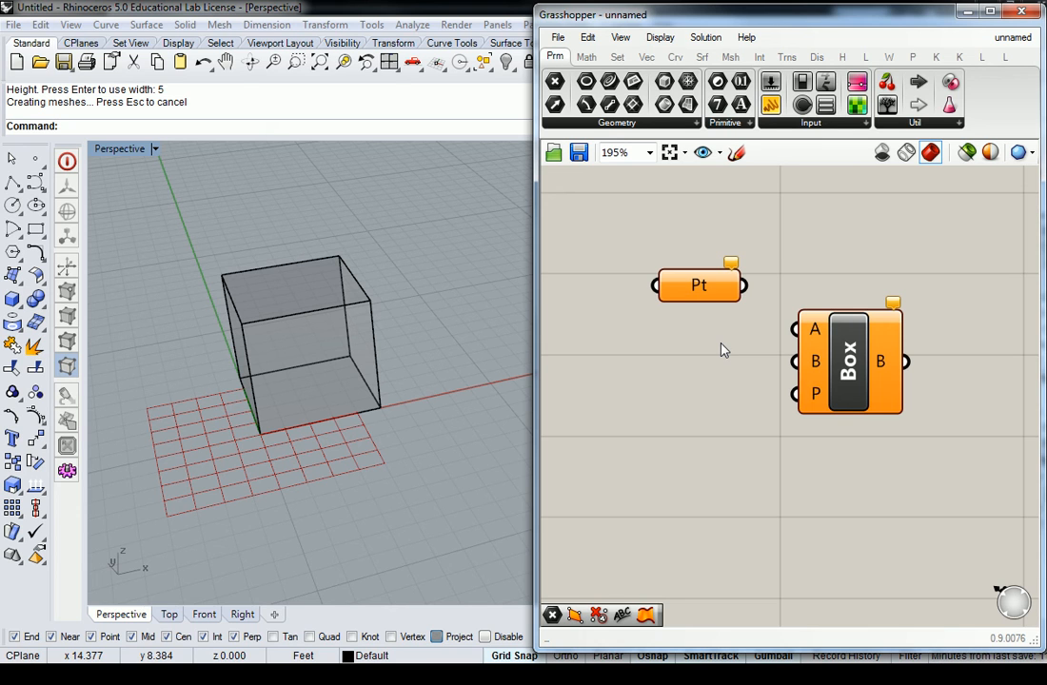
Switch to Rhino and place a single point object on the ground plane, to the right of the box
mouse_move(735, 267)
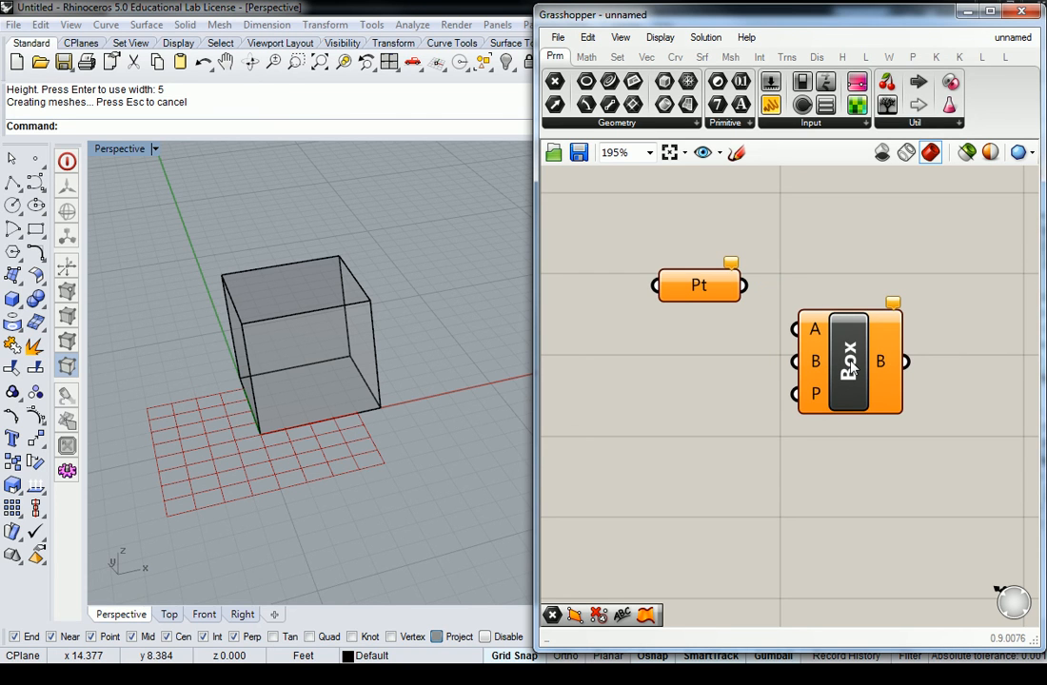
mouse_move(851, 372)
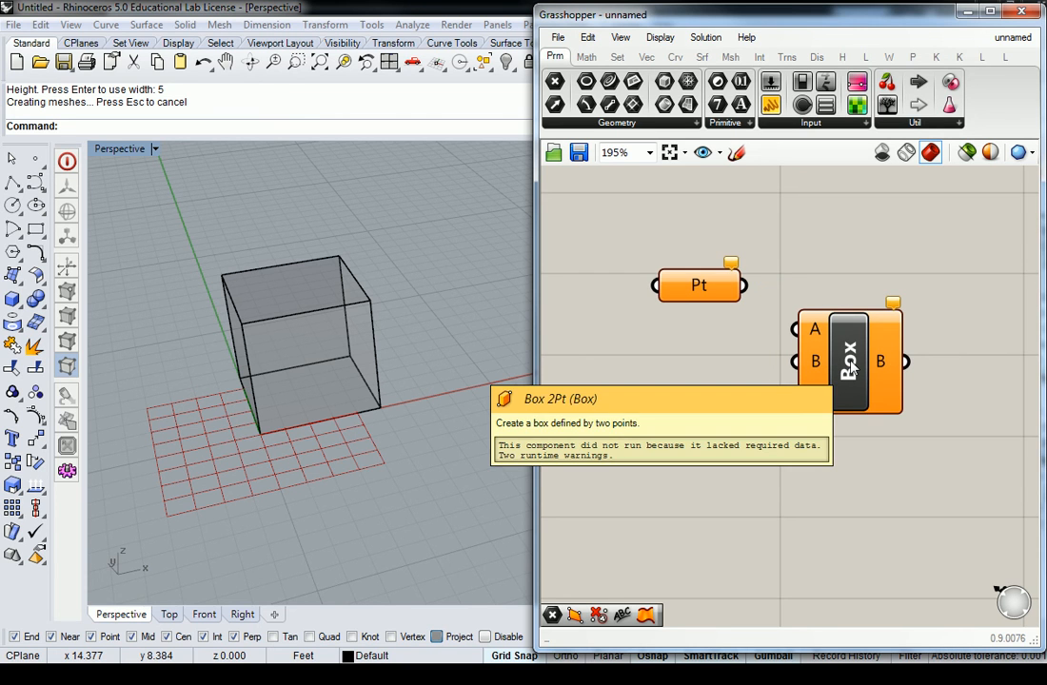
mouse_move(894, 307)
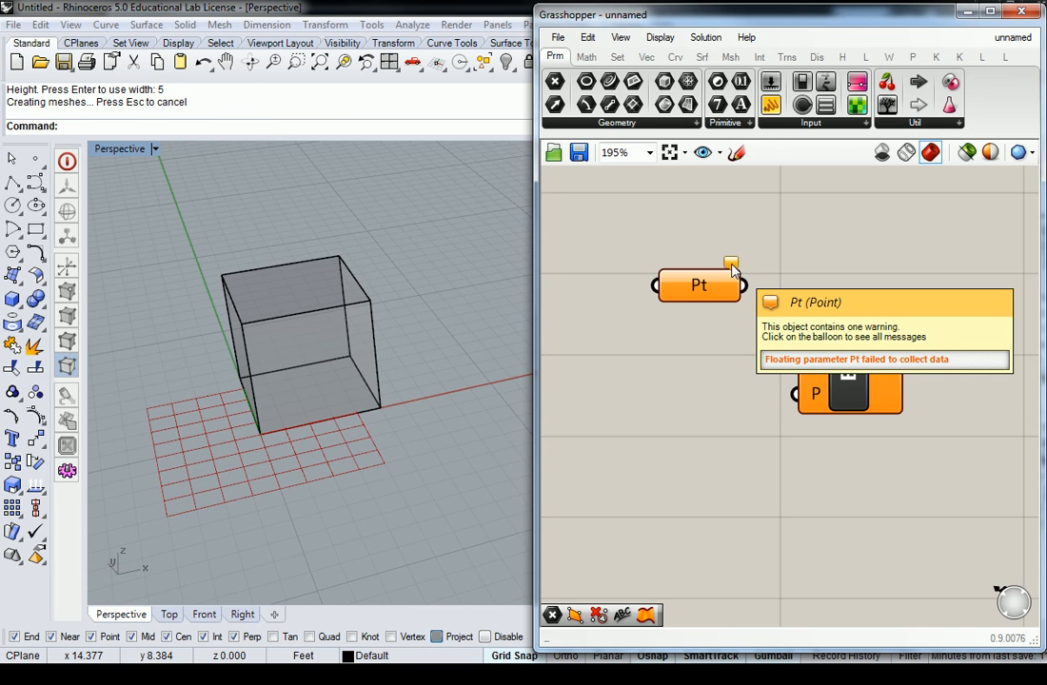
click(618, 124)
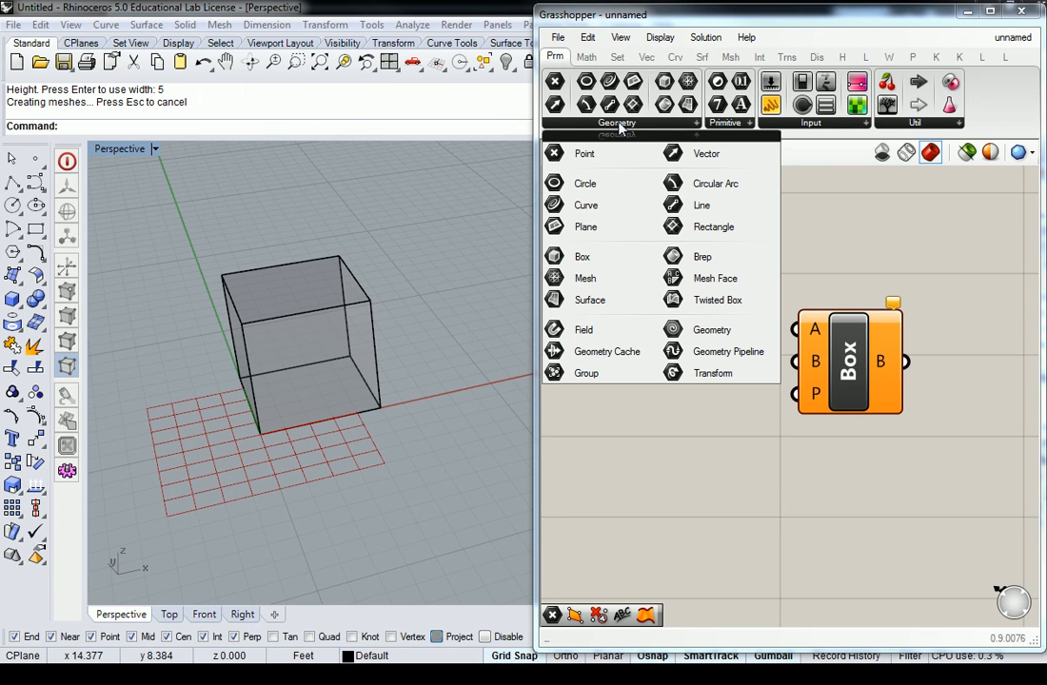
right_drag(362, 215, 285, 274)
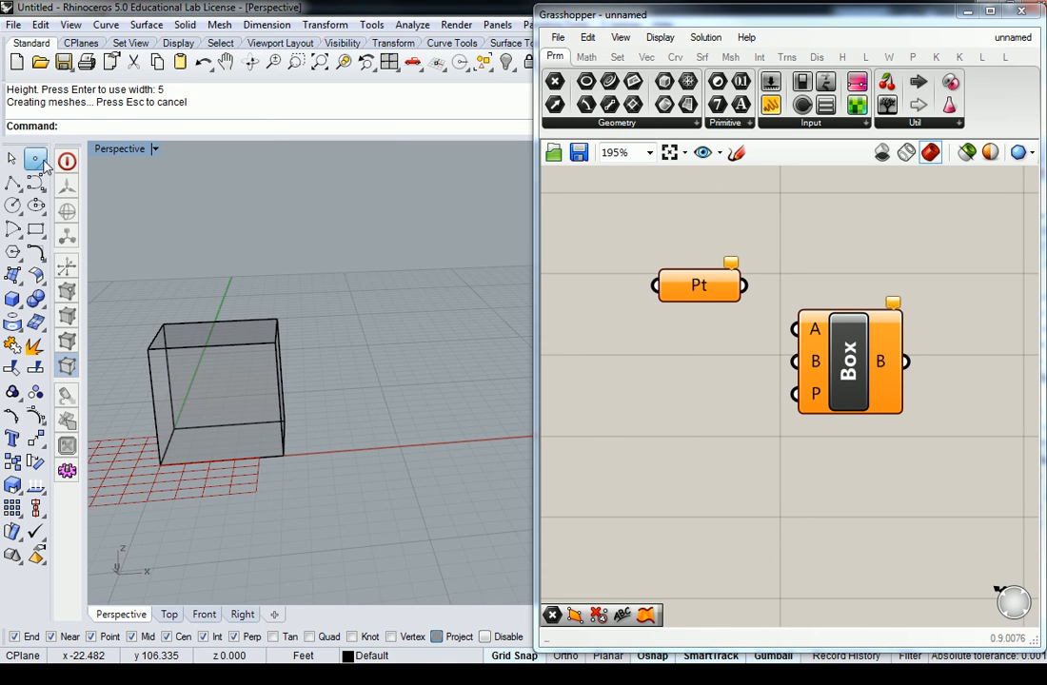
click(35, 158)
click(350, 351)
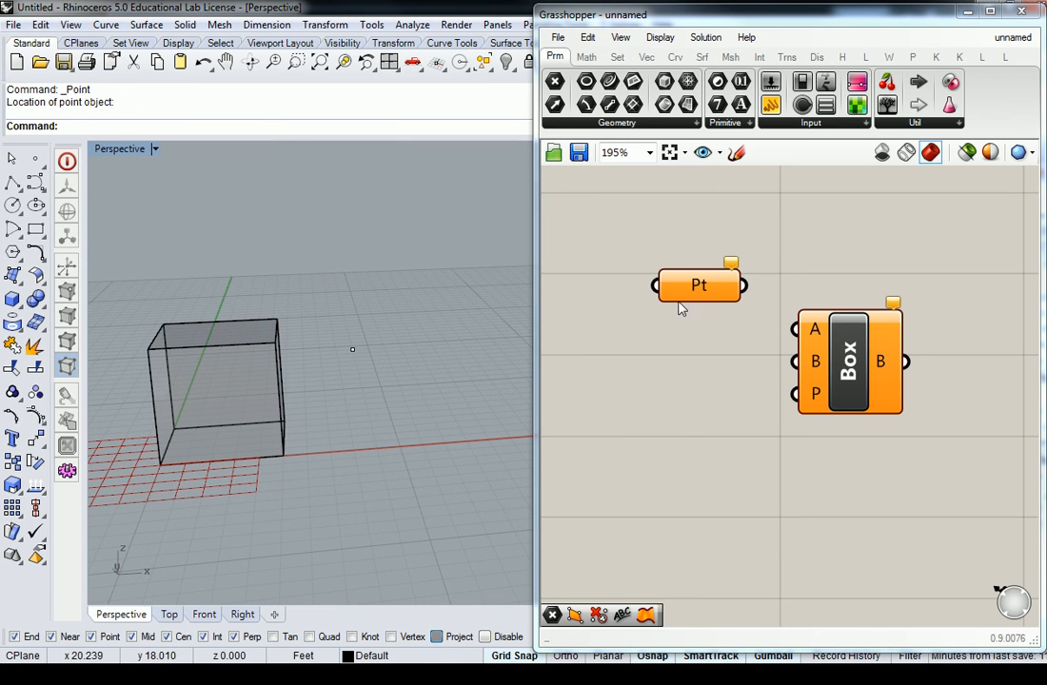
Set one point on the Grasshopper Point parameter, referencing the single point object placed in Rhino
click(701, 290)
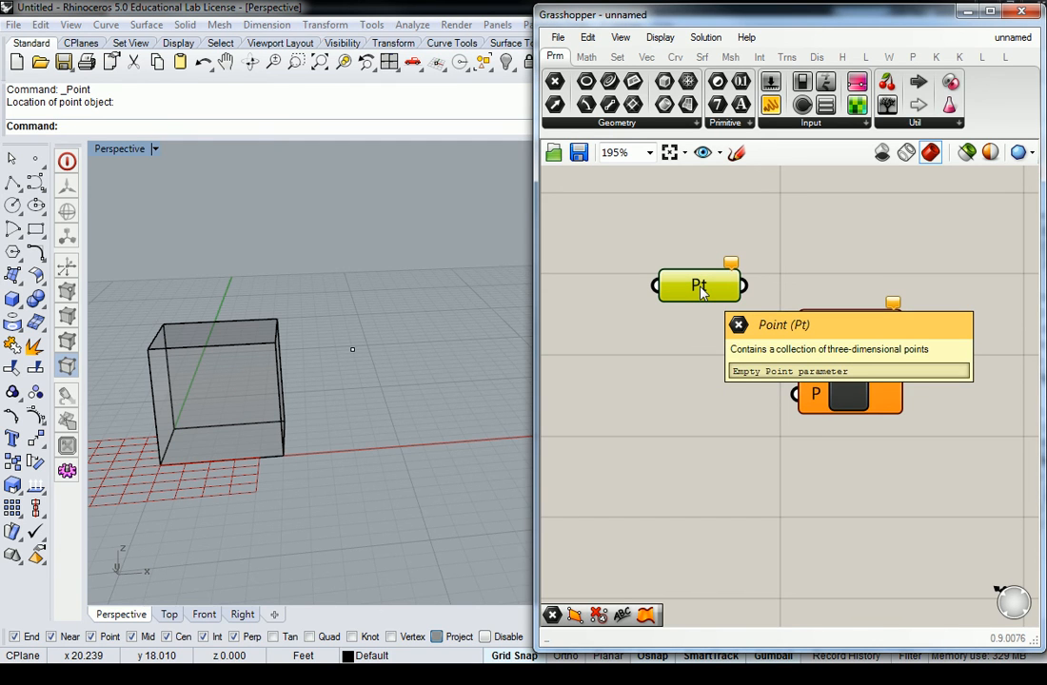
right_click(701, 290)
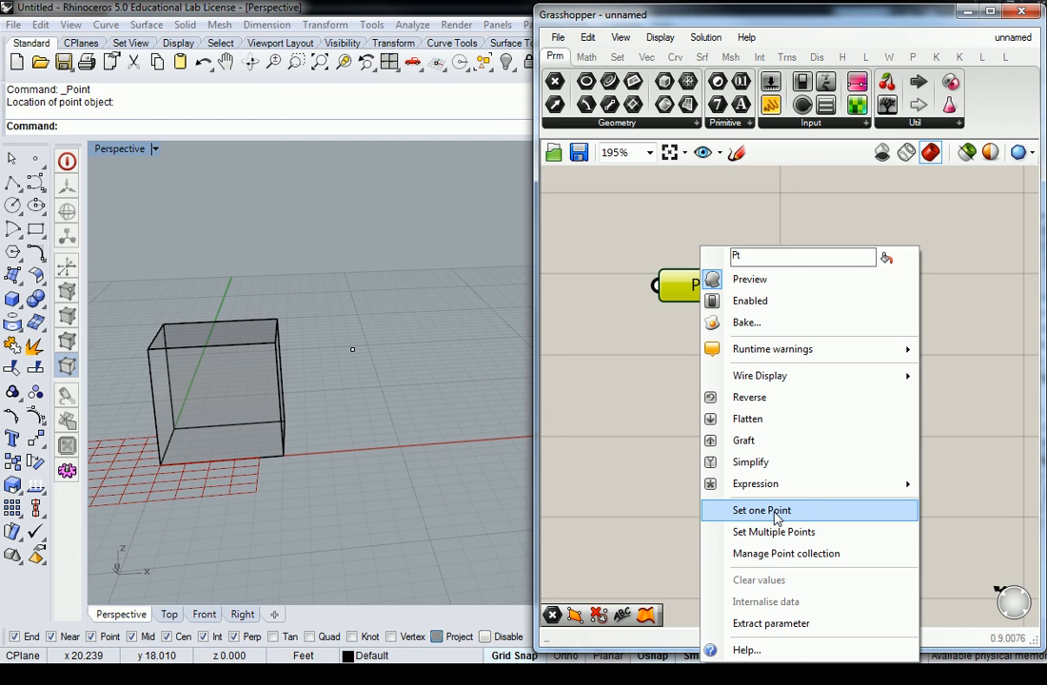
click(691, 258)
click(690, 276)
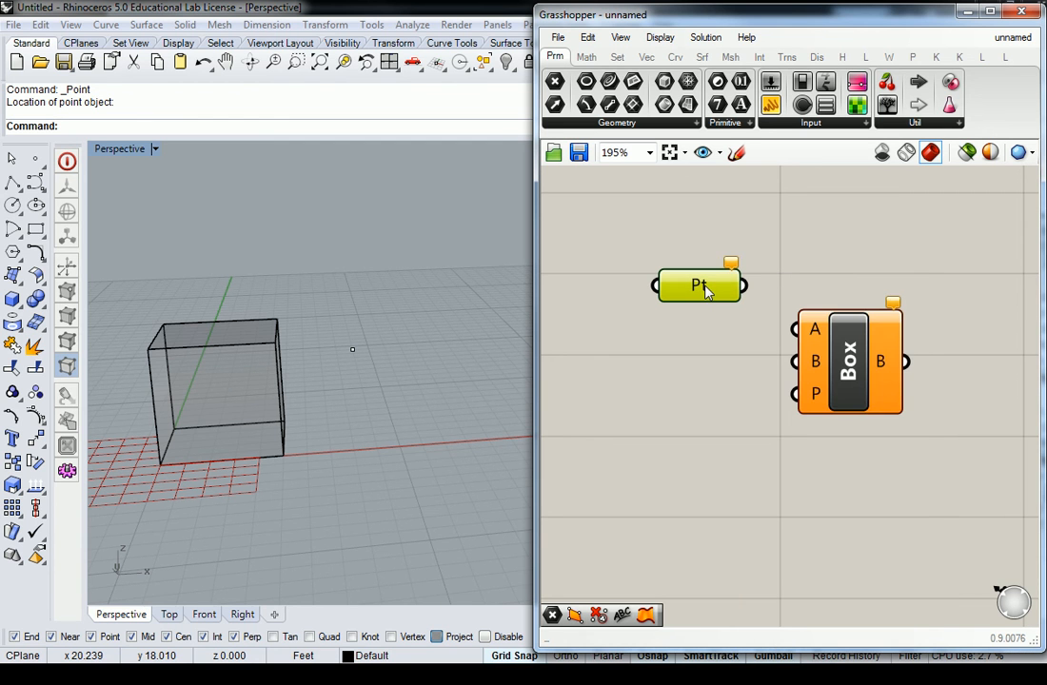
right_click(705, 291)
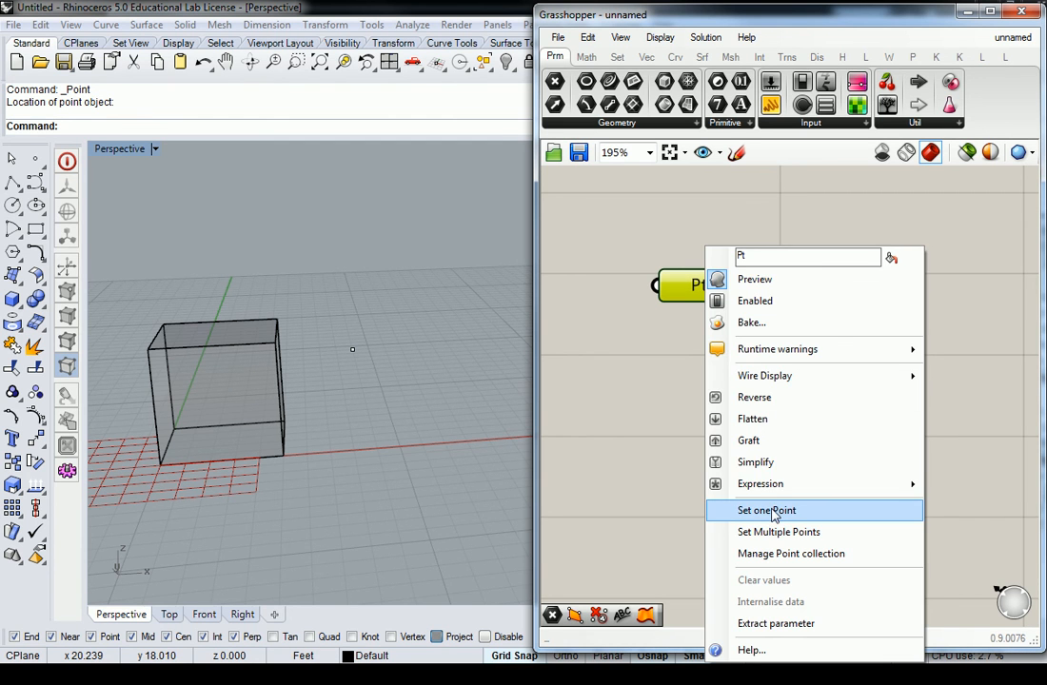
click(772, 511)
click(352, 350)
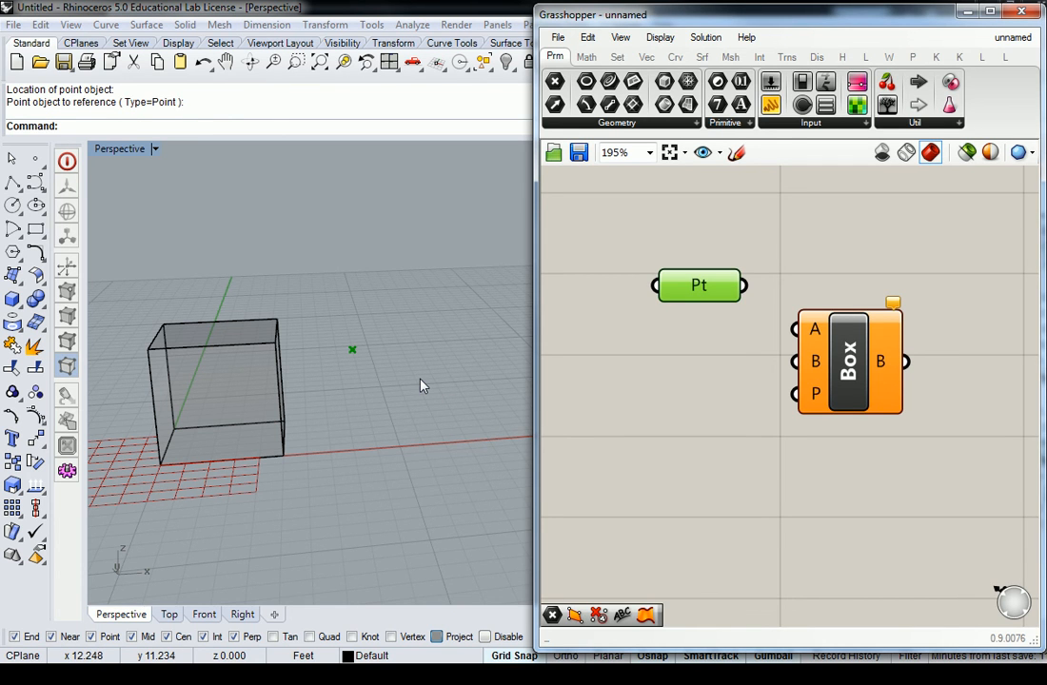
click(719, 251)
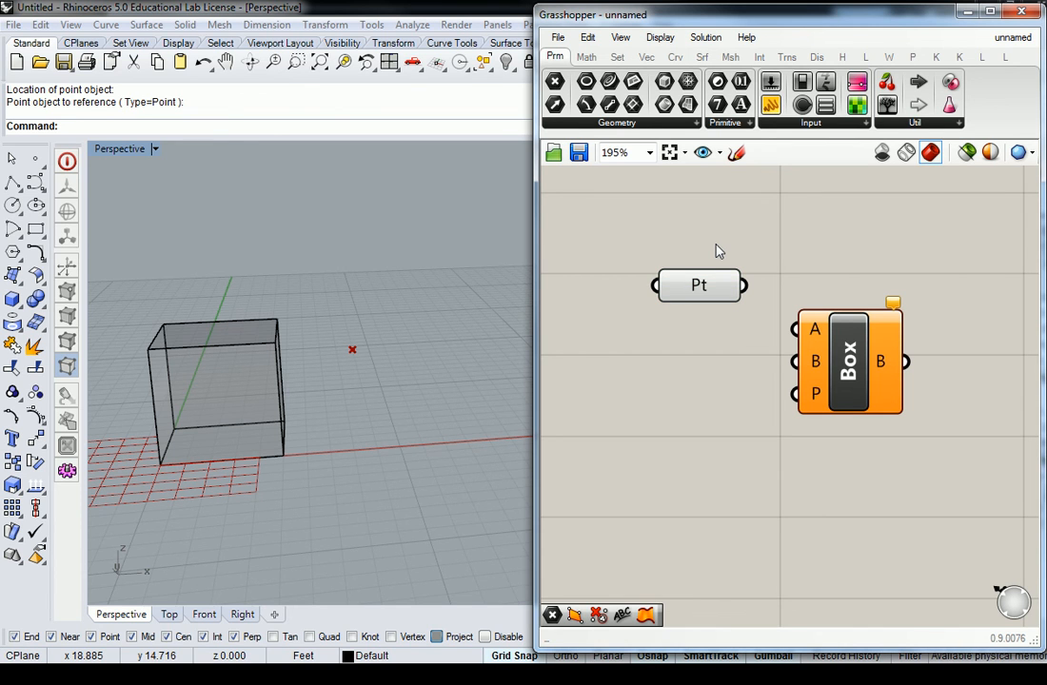
right_drag(718, 251, 761, 280)
right_drag(397, 287, 374, 384)
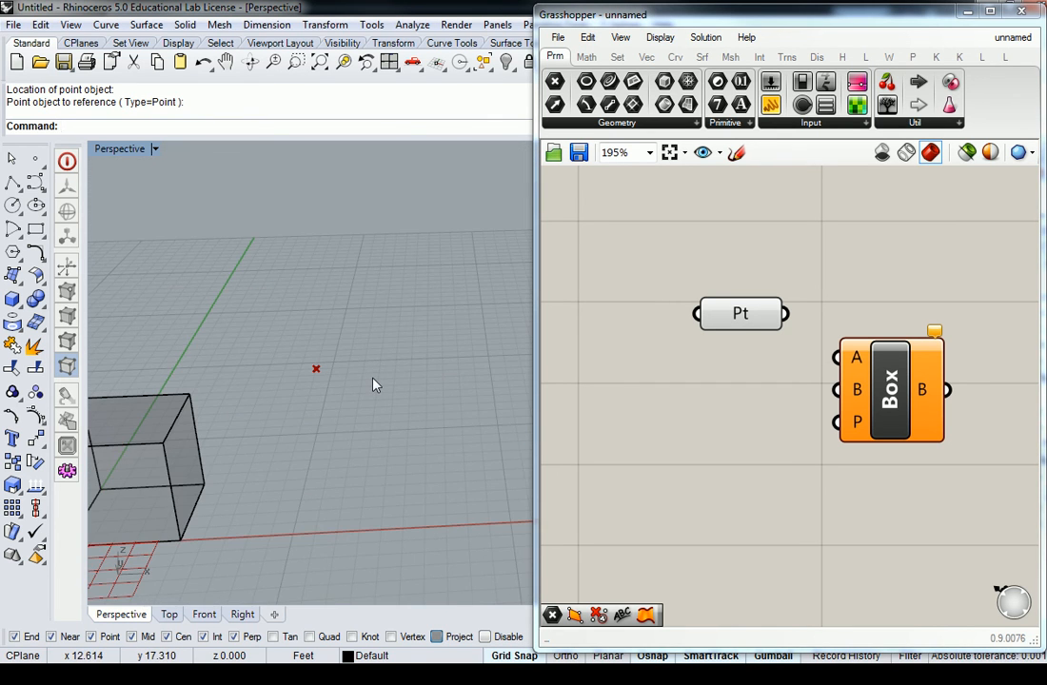
drag(259, 304, 376, 402)
text(Co)
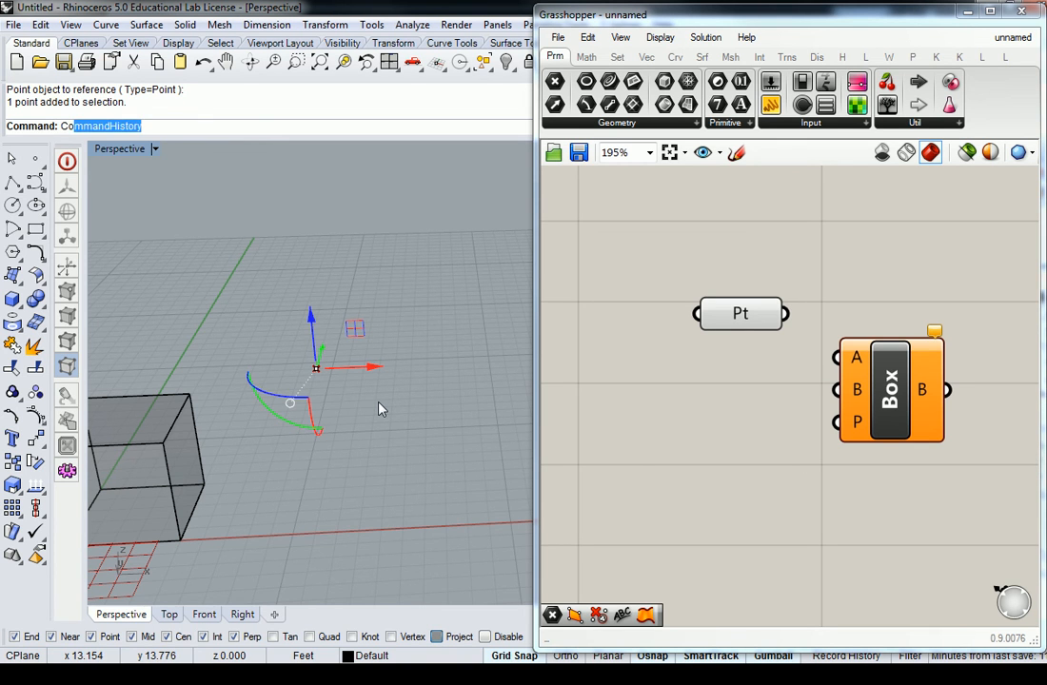
text(py)
key(Escape)
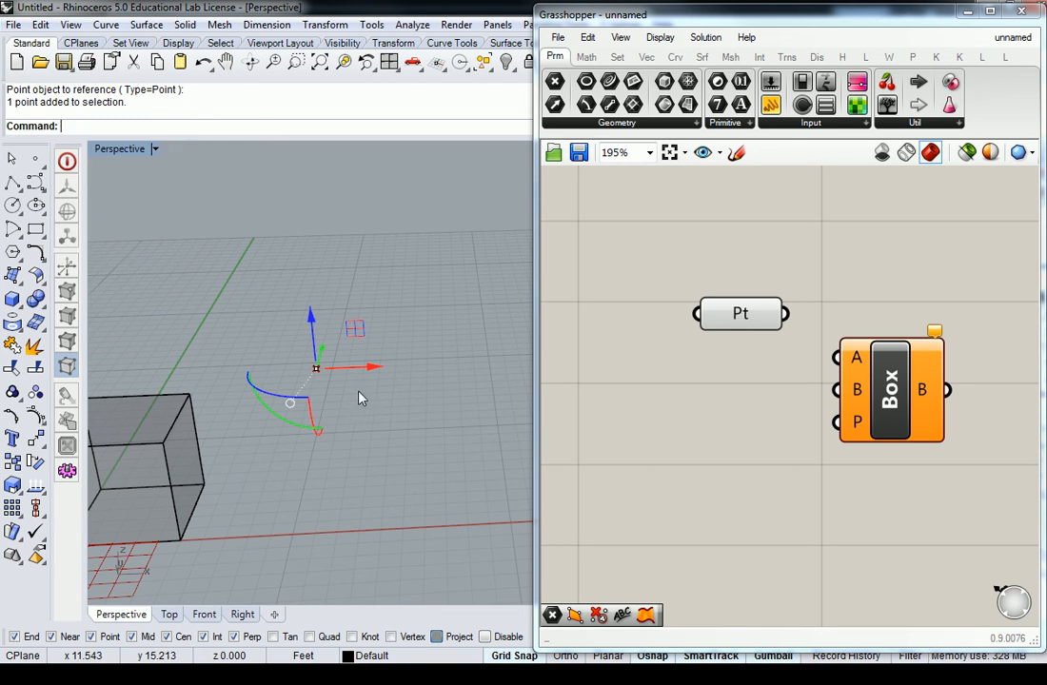
In Rhino, copy the referenced point to a second location on the ground plane, diagonally behind it and farther along the red axis
drag(284, 350, 380, 422)
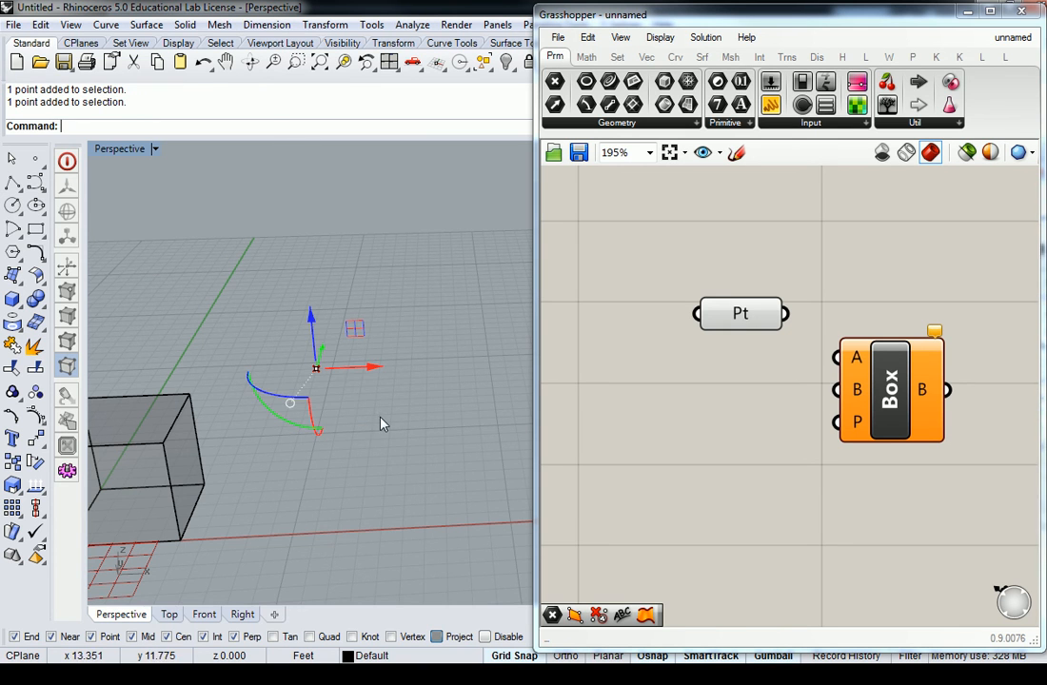
text(Copy)
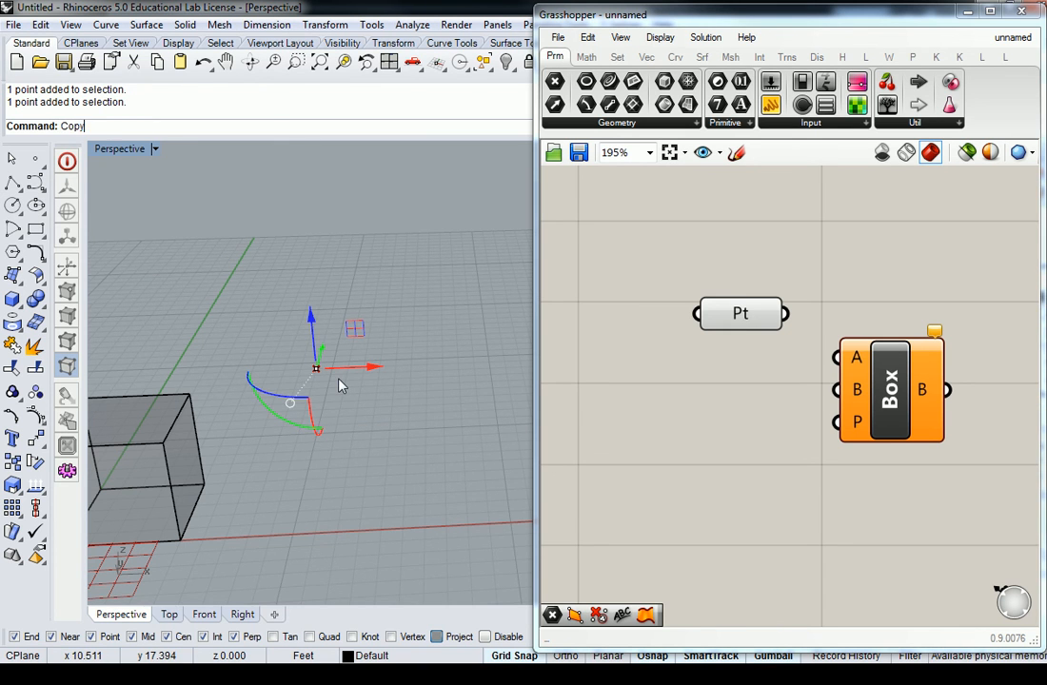
key(Return)
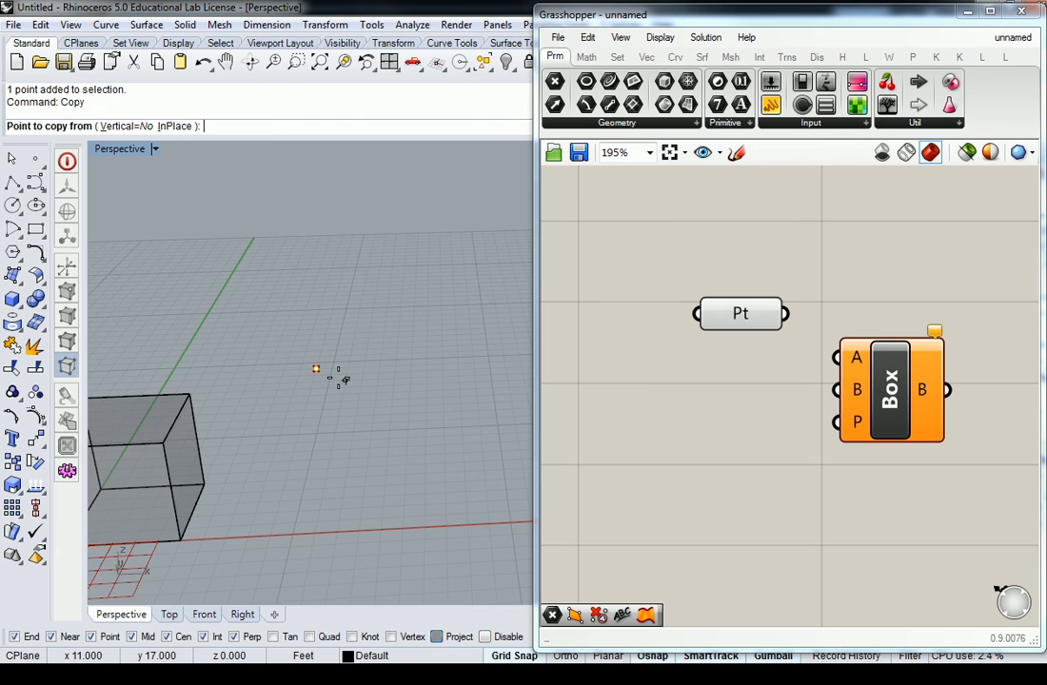
click(316, 368)
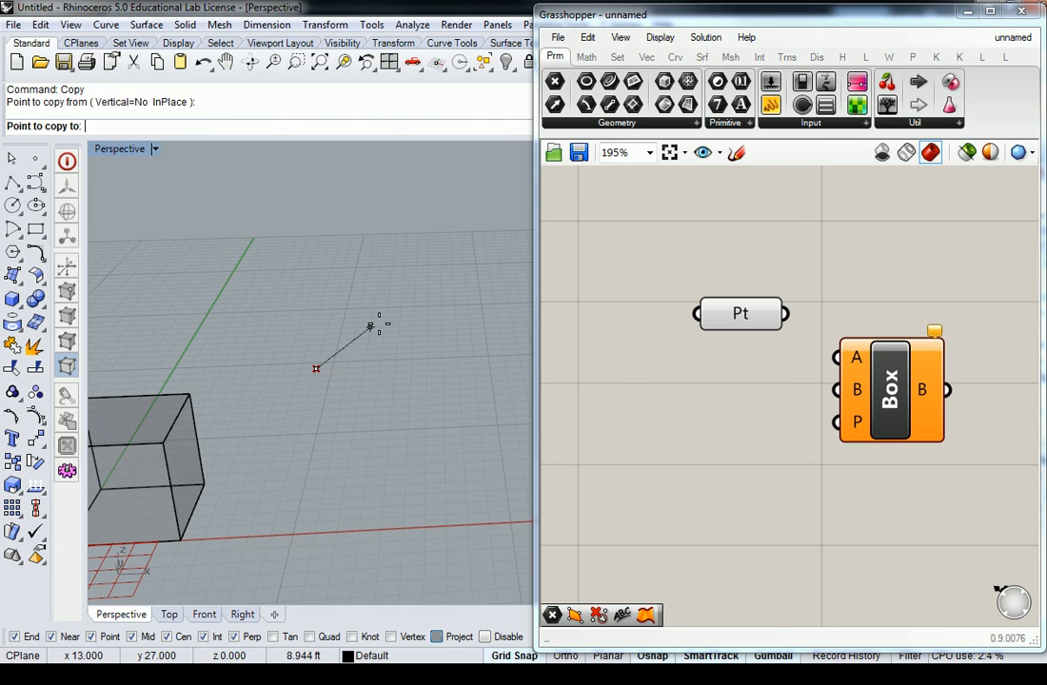
click(413, 331)
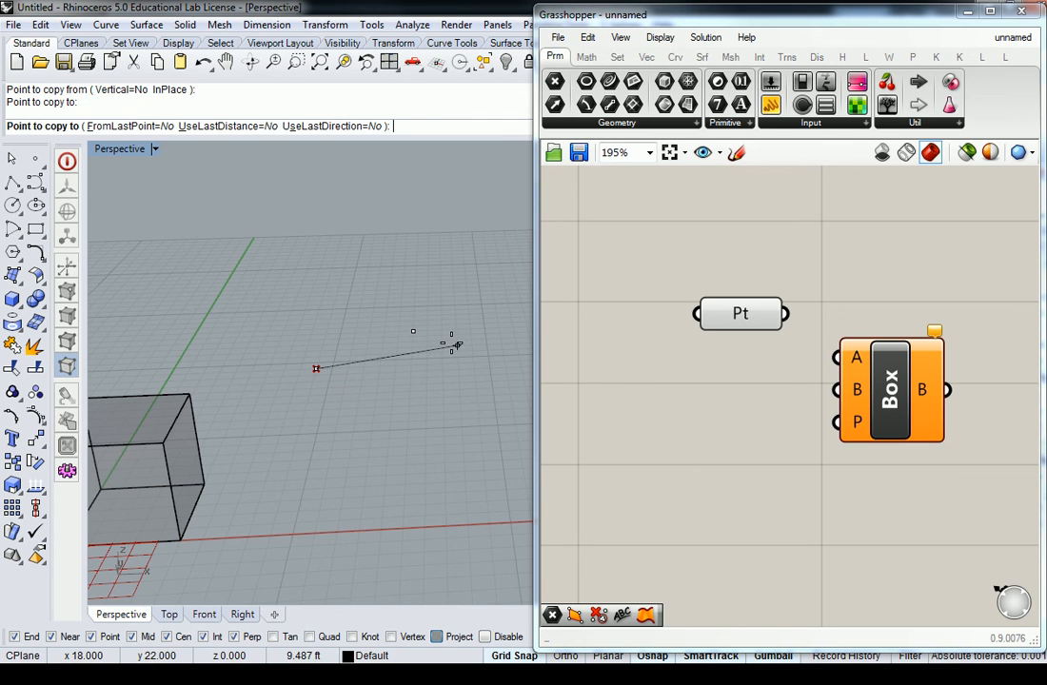
key(Return)
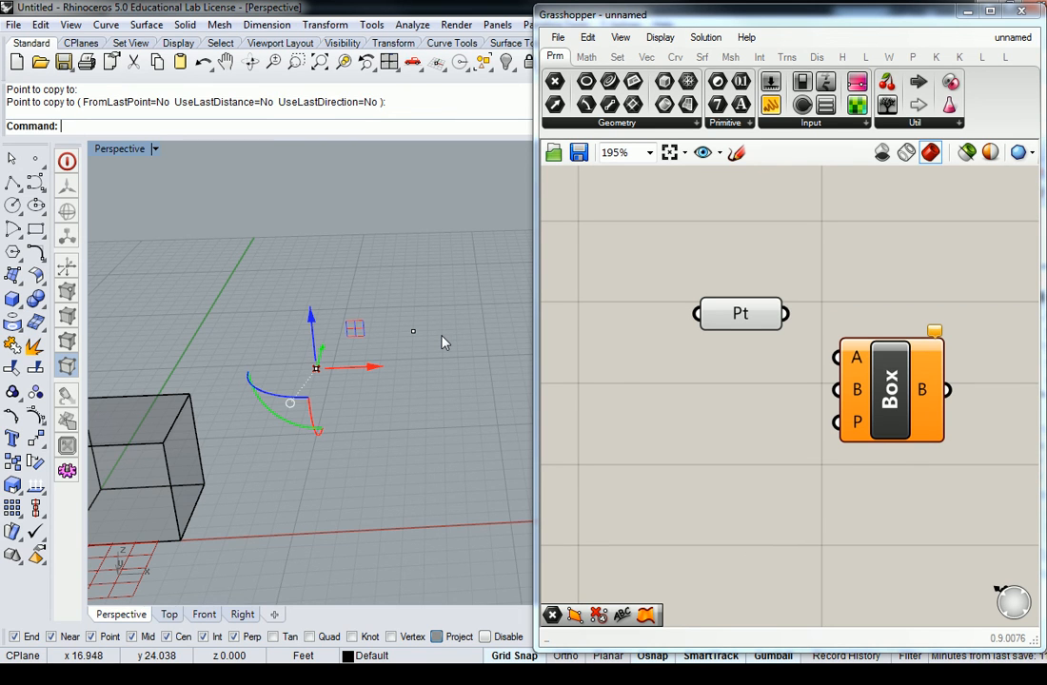
key(Escape)
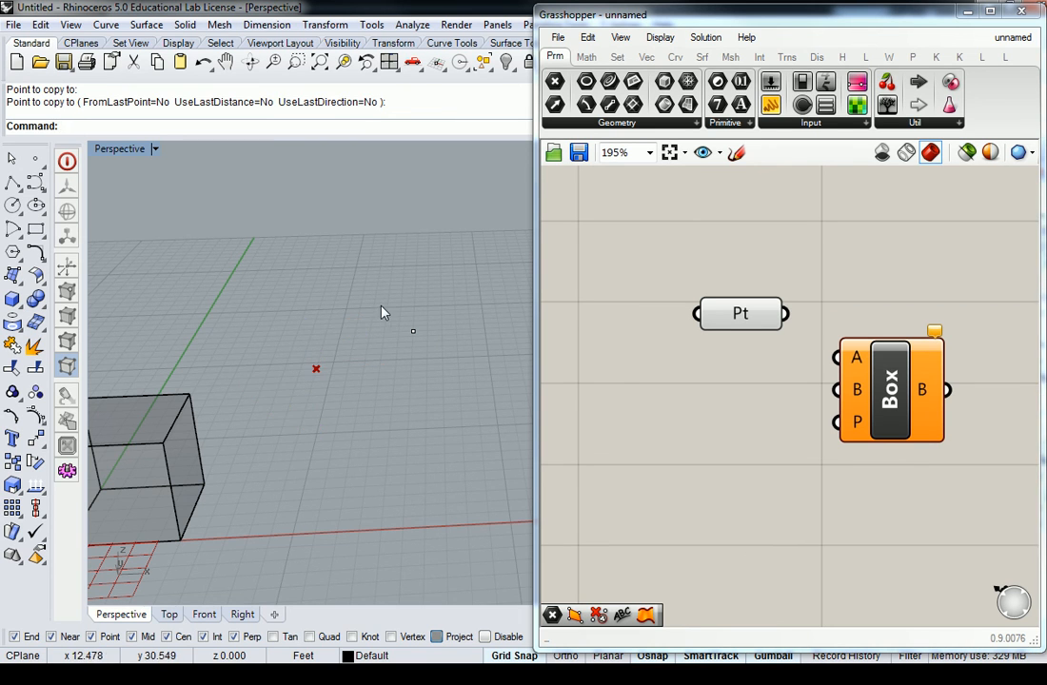
Raise the copied point vertically above the ground plane
click(413, 331)
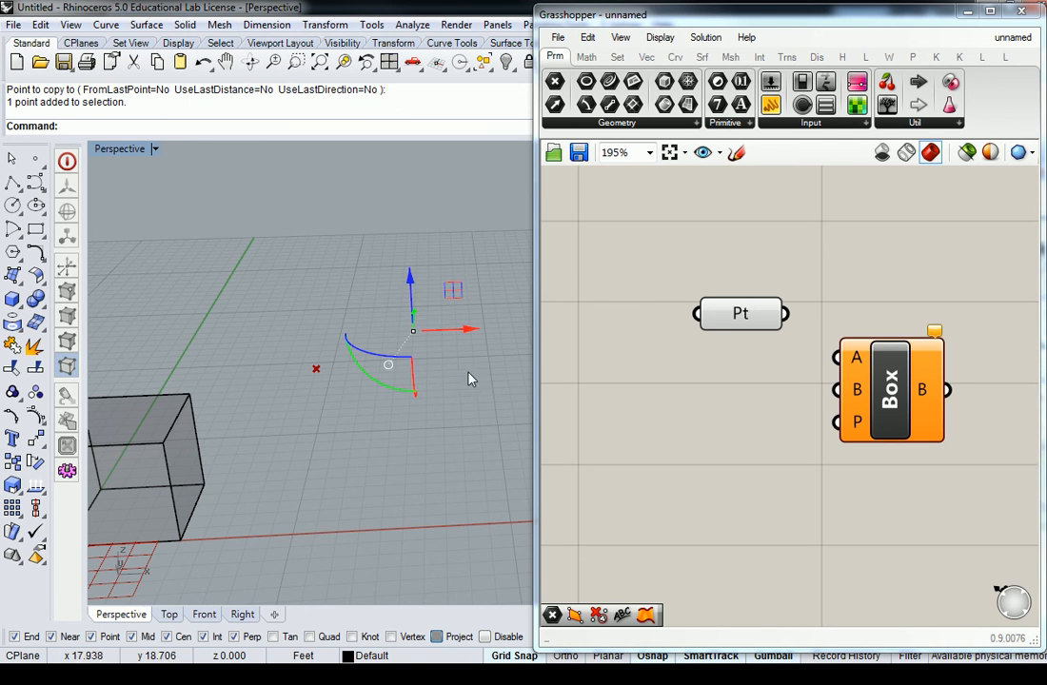
drag(411, 286, 407, 192)
right_drag(390, 229, 374, 269)
click(374, 268)
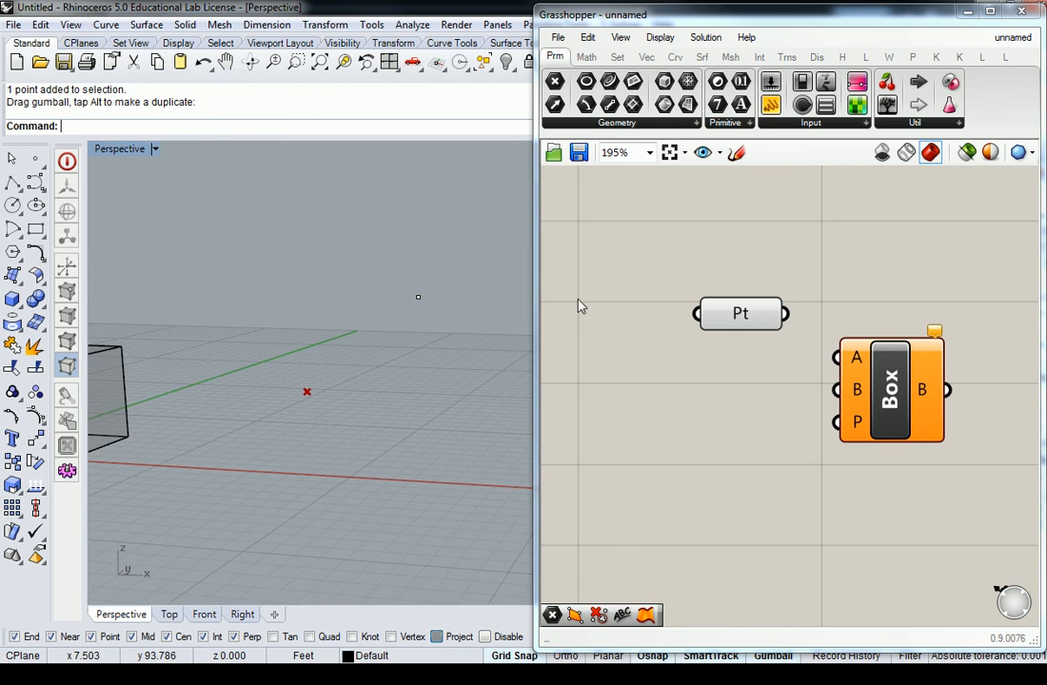
Add a second Point parameter below the first in Grasshopper and reference the raised Rhino point in it
click(742, 365)
drag(741, 364, 741, 372)
right_click(742, 371)
click(799, 510)
click(417, 297)
click(794, 350)
Space the Box 2Pt component away from the Point parameters and wire the upper Point parameter into its A input
drag(890, 390, 928, 359)
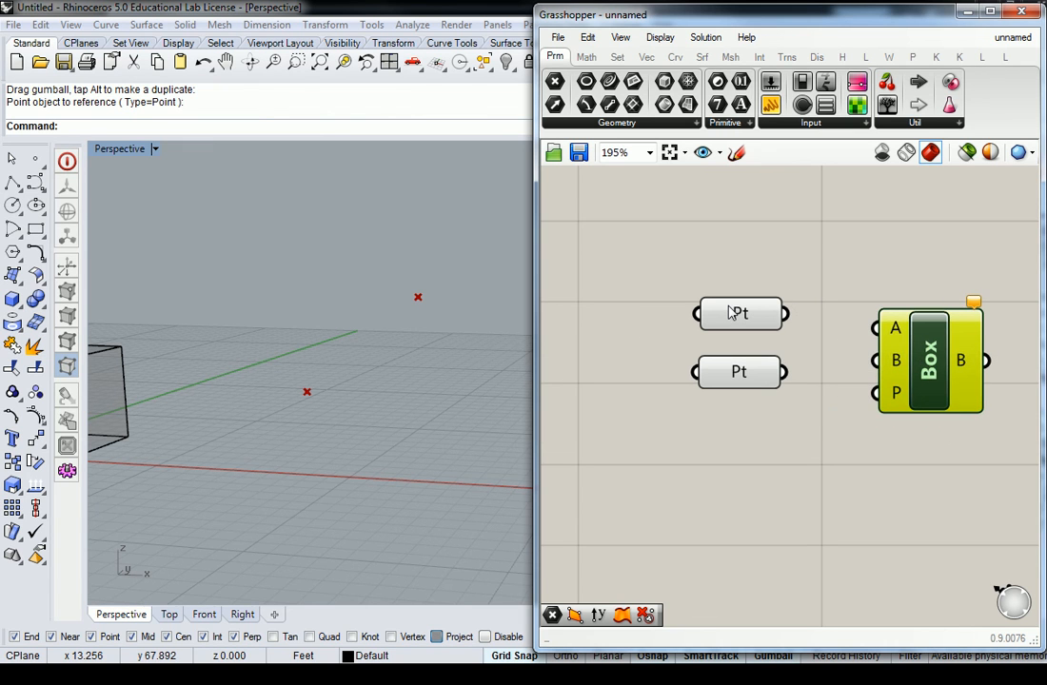
mouse_move(733, 313)
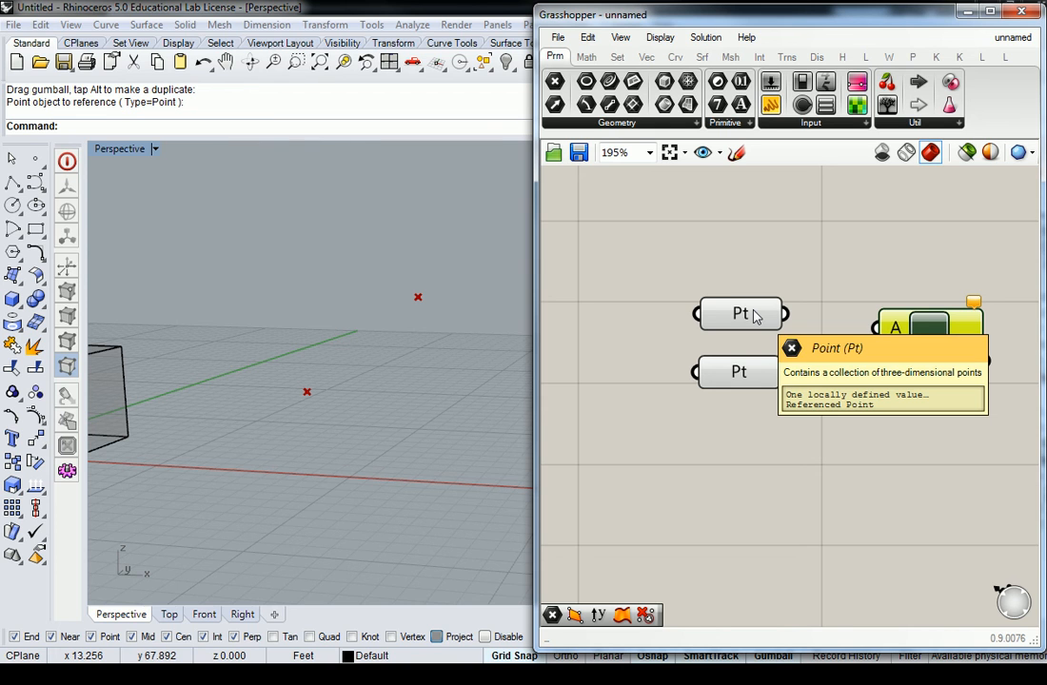
click(802, 276)
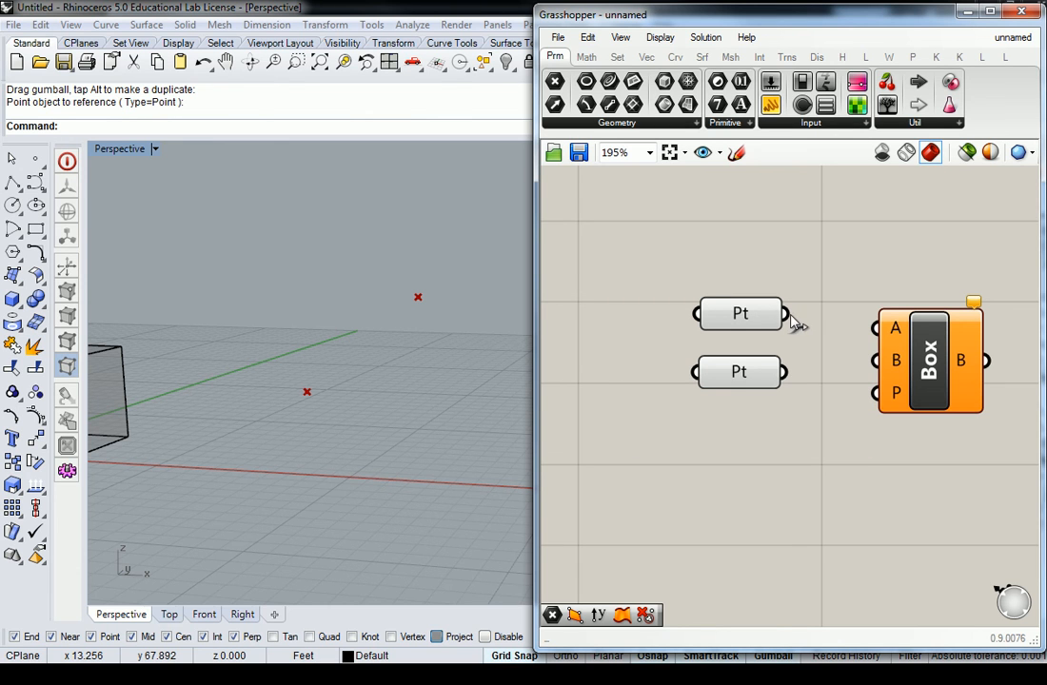
drag(765, 317, 761, 296)
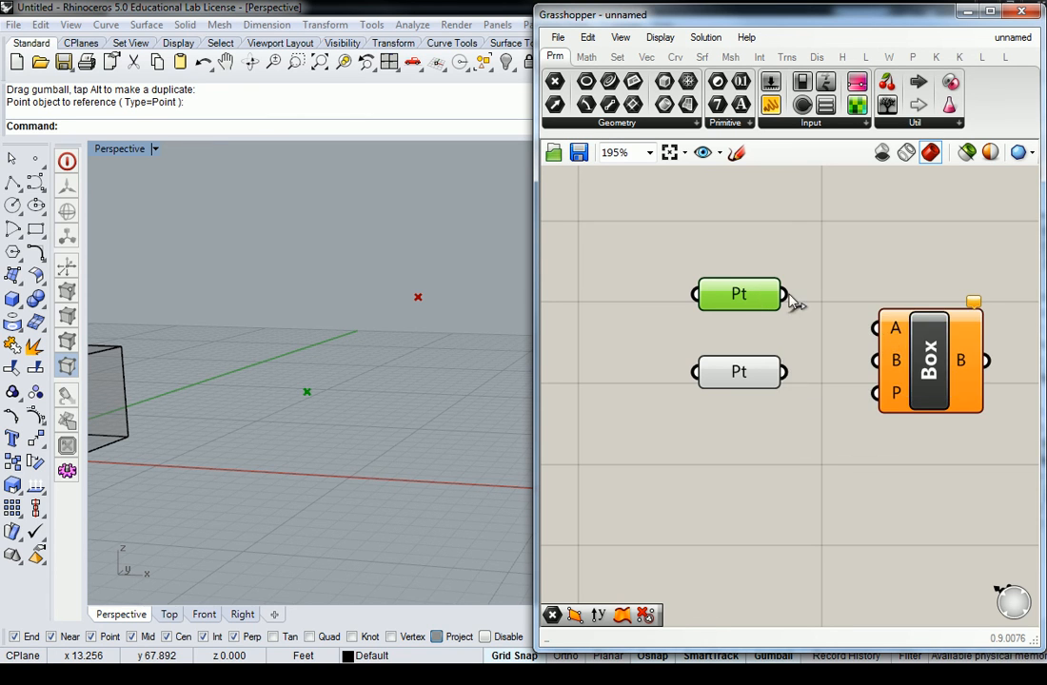
drag(788, 296, 873, 335)
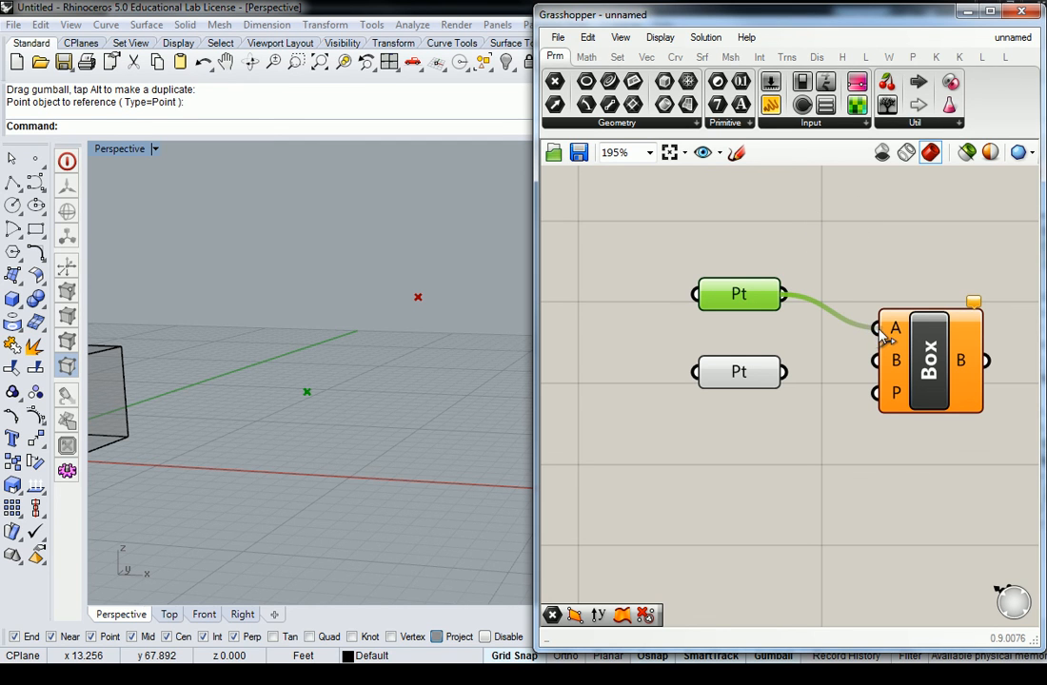
click(901, 272)
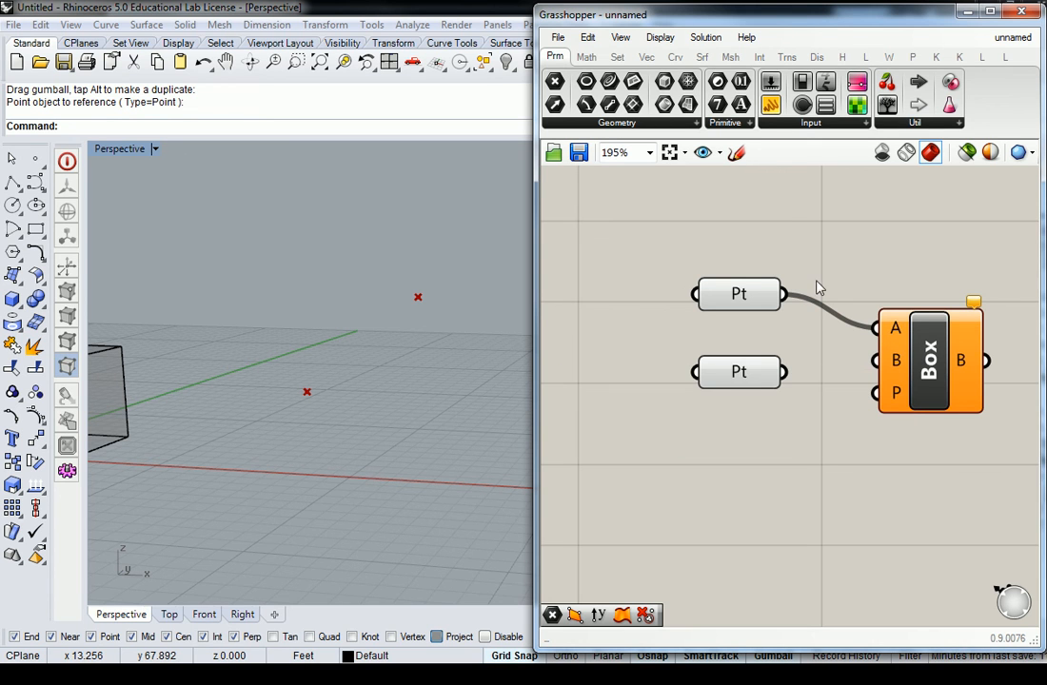
Shift the lower Point parameter down and wire it into the B input of the Box 2Pt component
click(750, 389)
drag(784, 382, 875, 360)
click(857, 247)
In Rhino, move the upper corner point of the generated box straight up to make the box taller
right_drag(374, 326, 389, 359)
scroll(389, 324, down, 7)
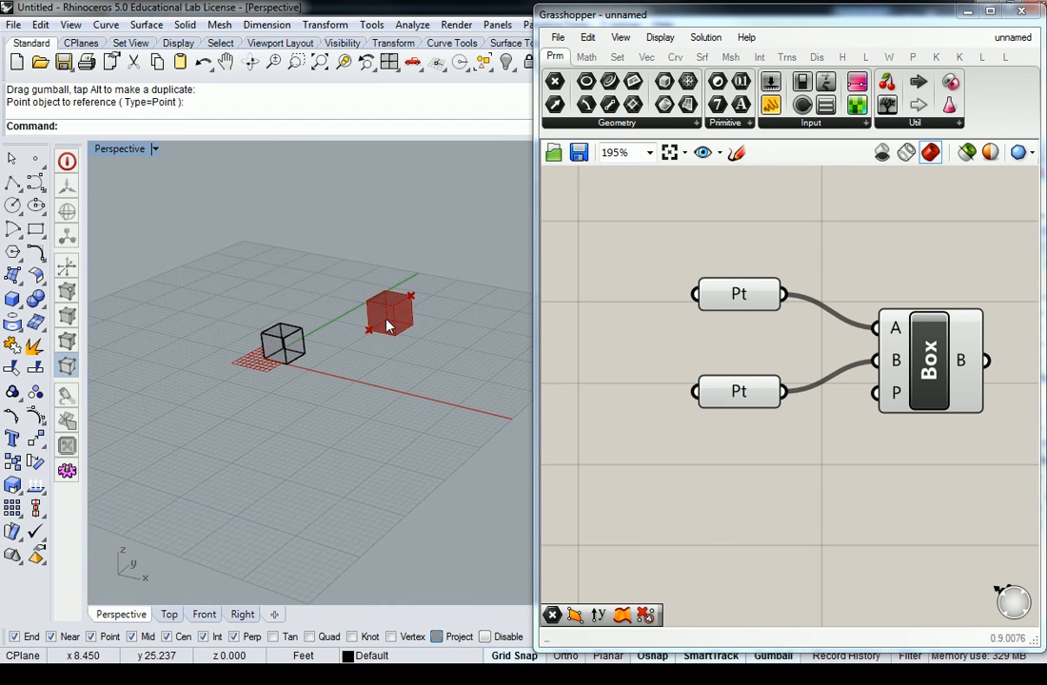
drag(436, 253, 354, 352)
click(446, 379)
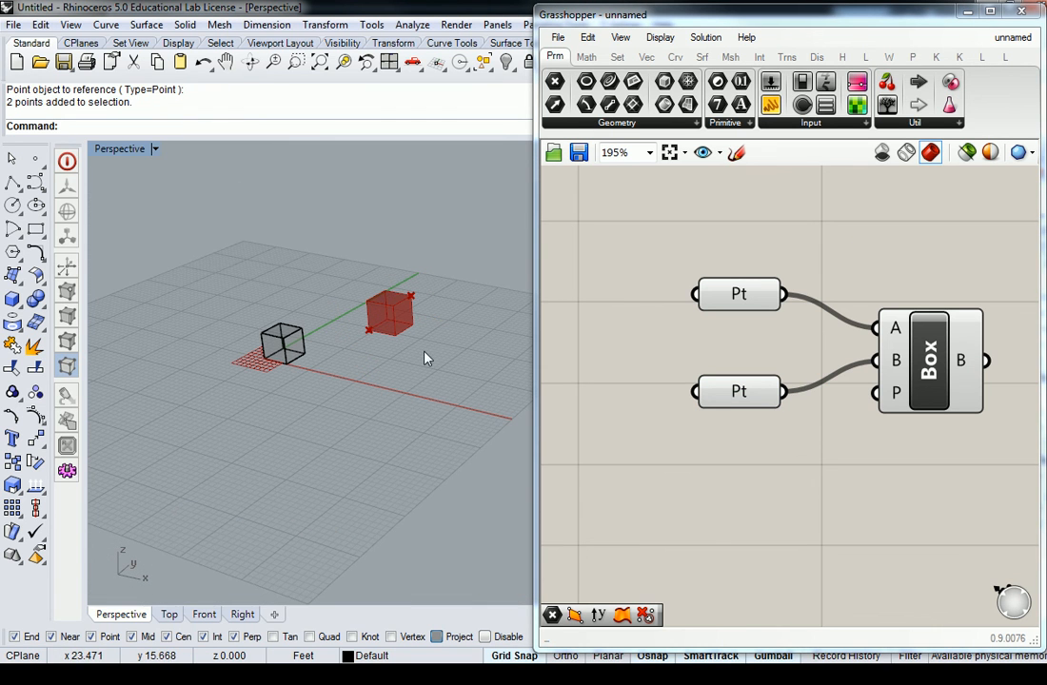
scroll(371, 309, up, 5)
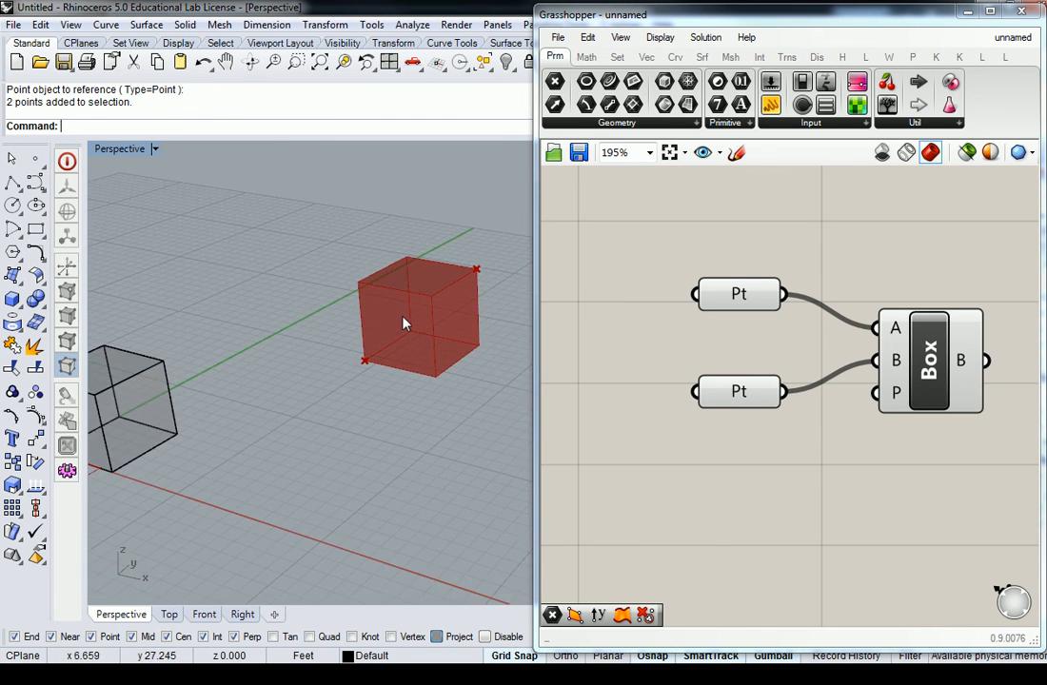
scroll(447, 290, down, 2)
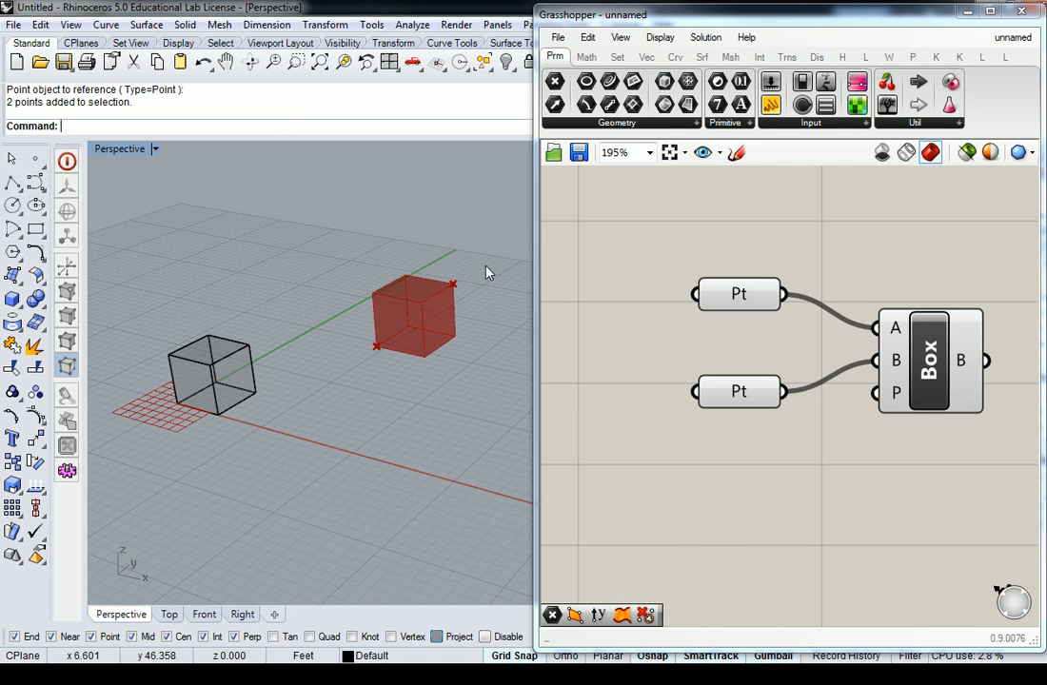
click(453, 284)
drag(452, 246, 451, 184)
right_drag(482, 325, 501, 312)
scroll(454, 292, up, 3)
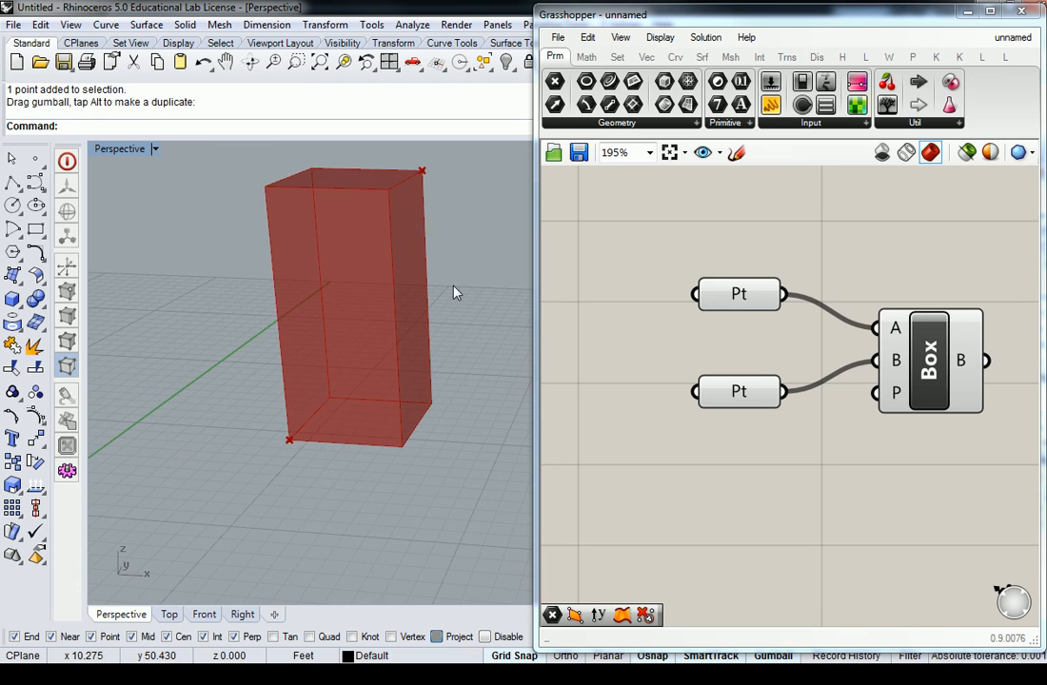